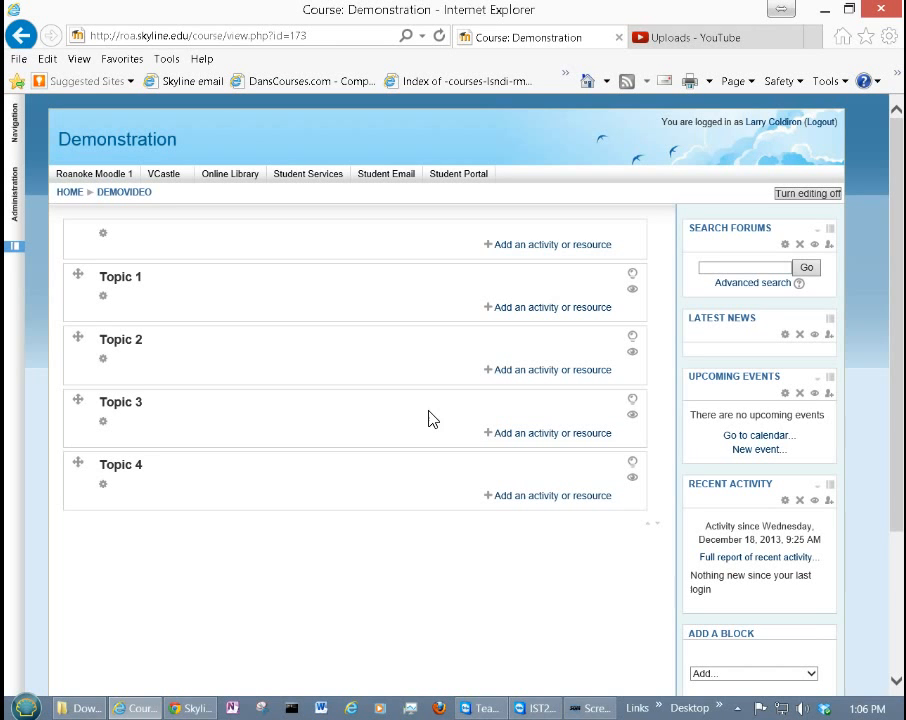
Review the activities and resources that can be added to Topic 1 without adding any.
click(490, 308)
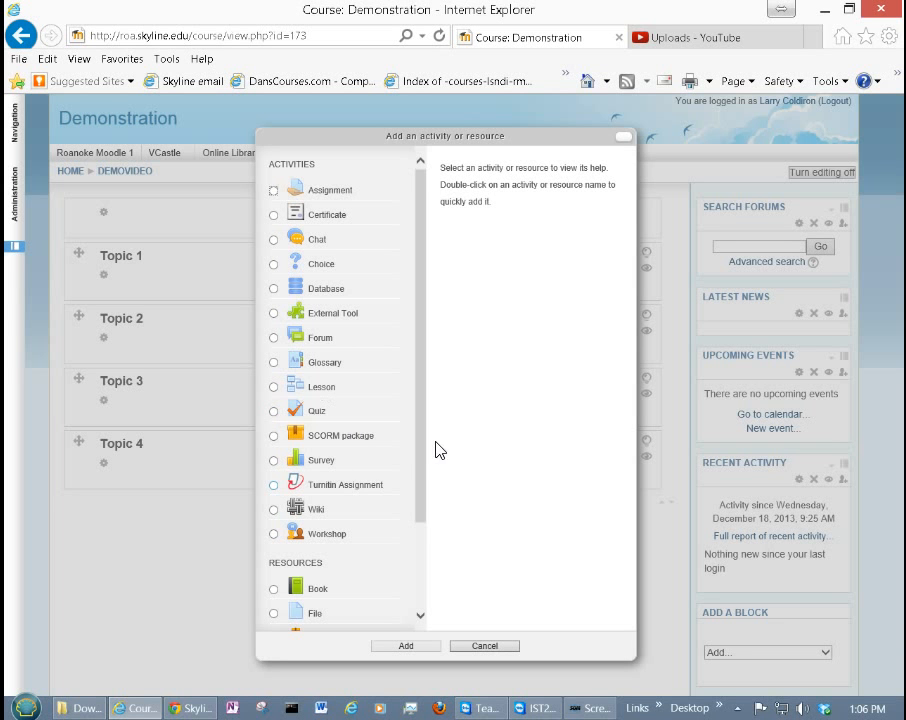
drag(417, 457, 402, 580)
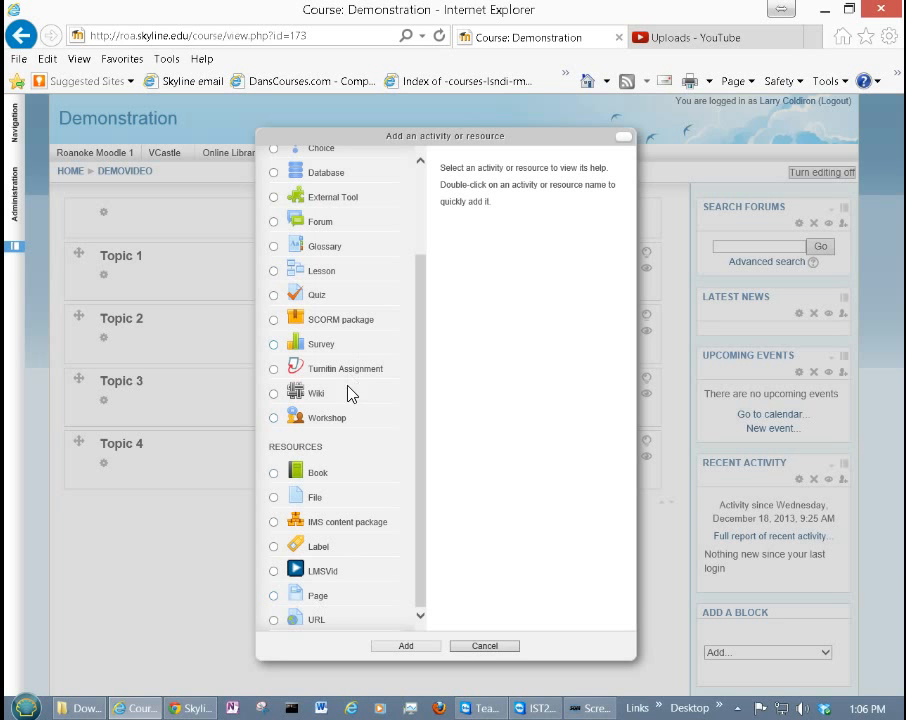
click(494, 648)
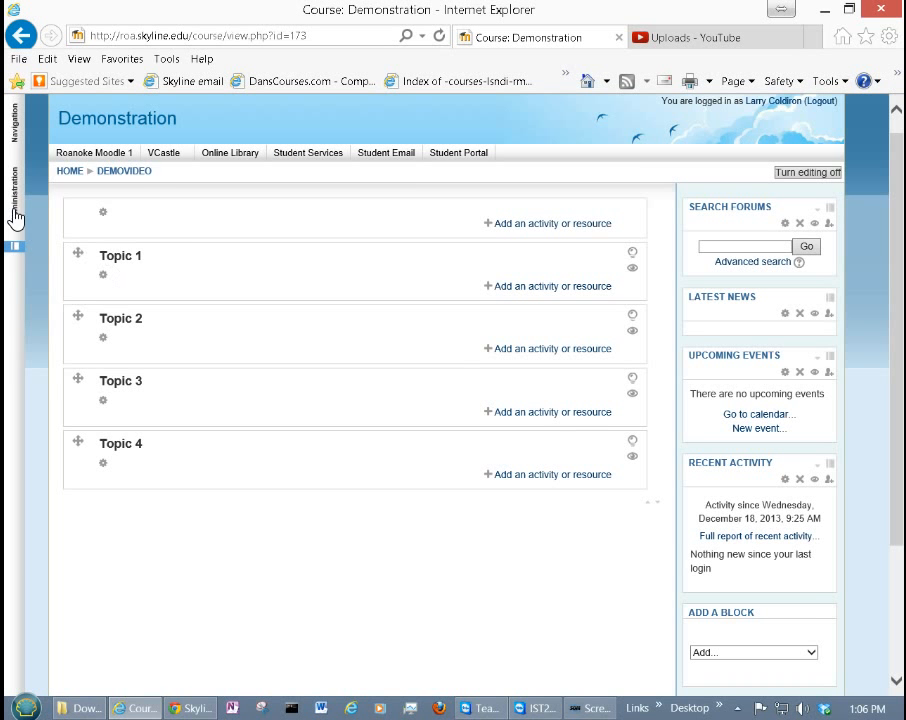
Open the categories and items setup of the course's grades.
mouse_move(14, 205)
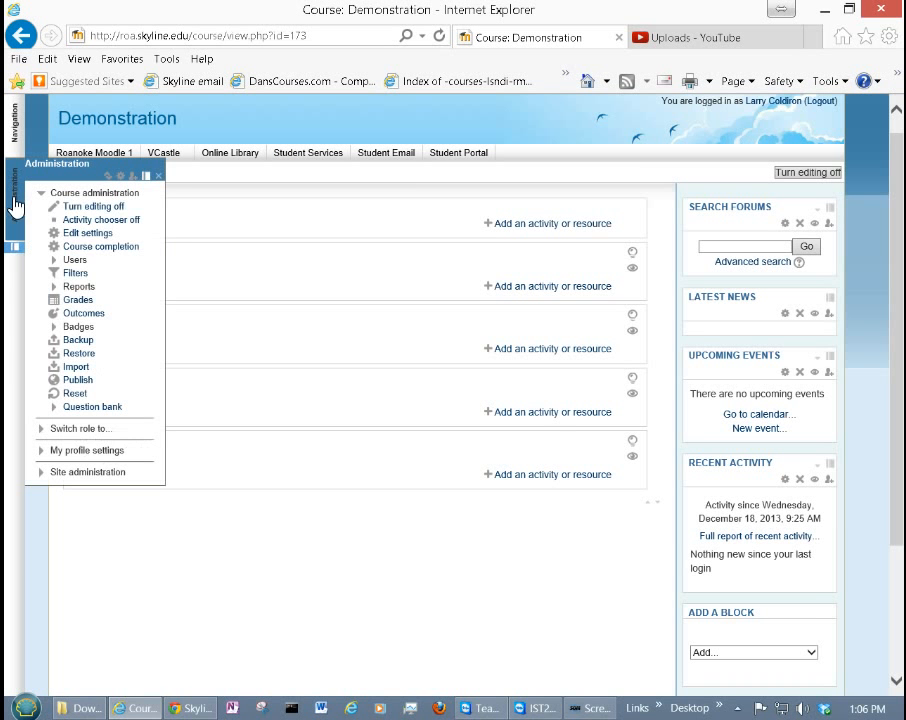
click(80, 302)
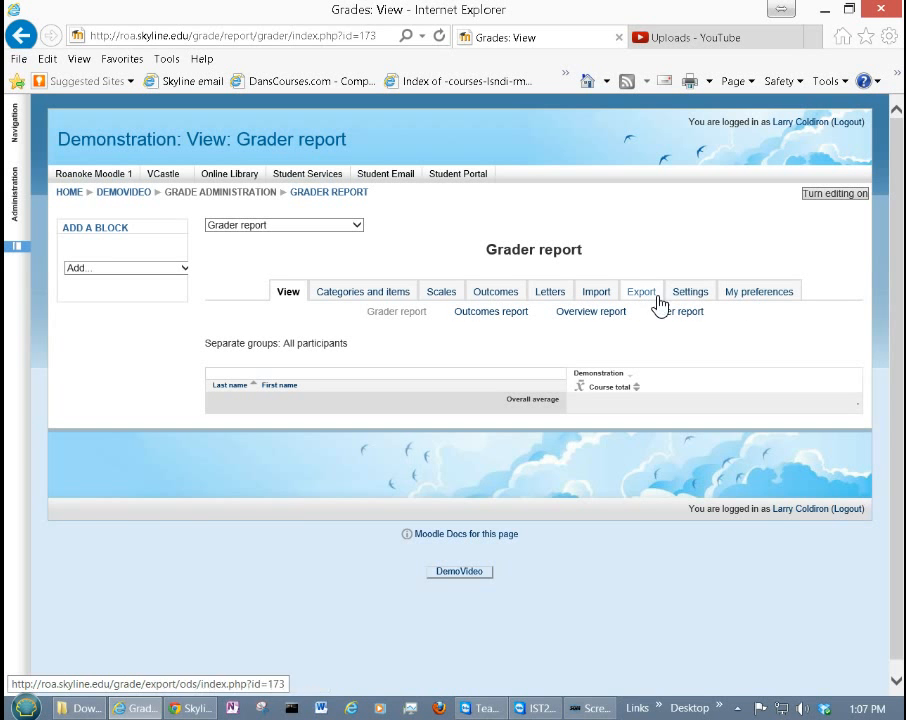
click(373, 299)
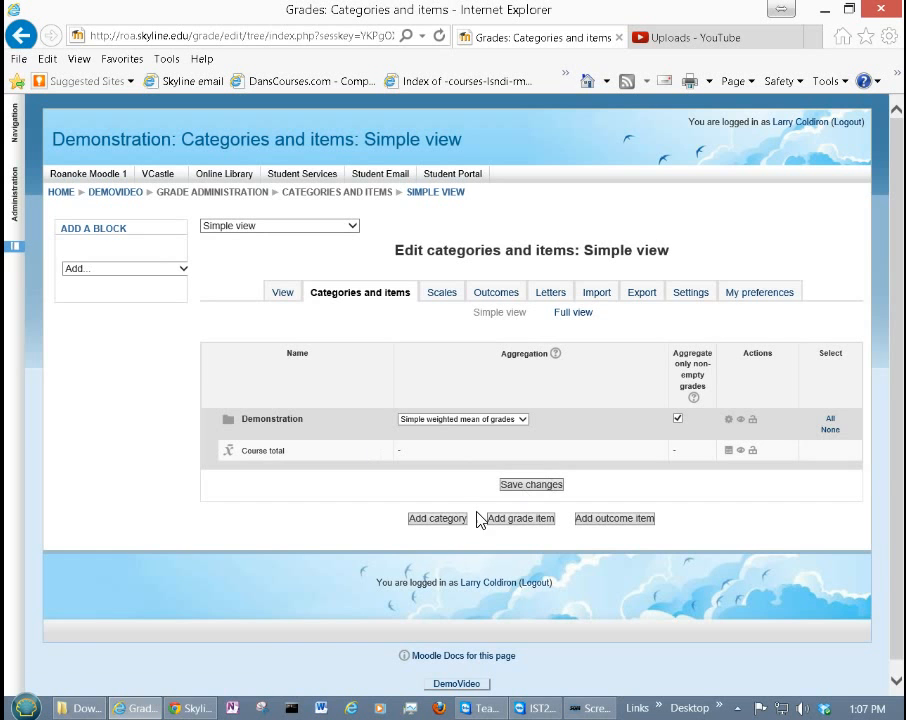
Begin a new grade category named Quiz that uses Simple weighted mean of grades as its aggregation.
click(437, 521)
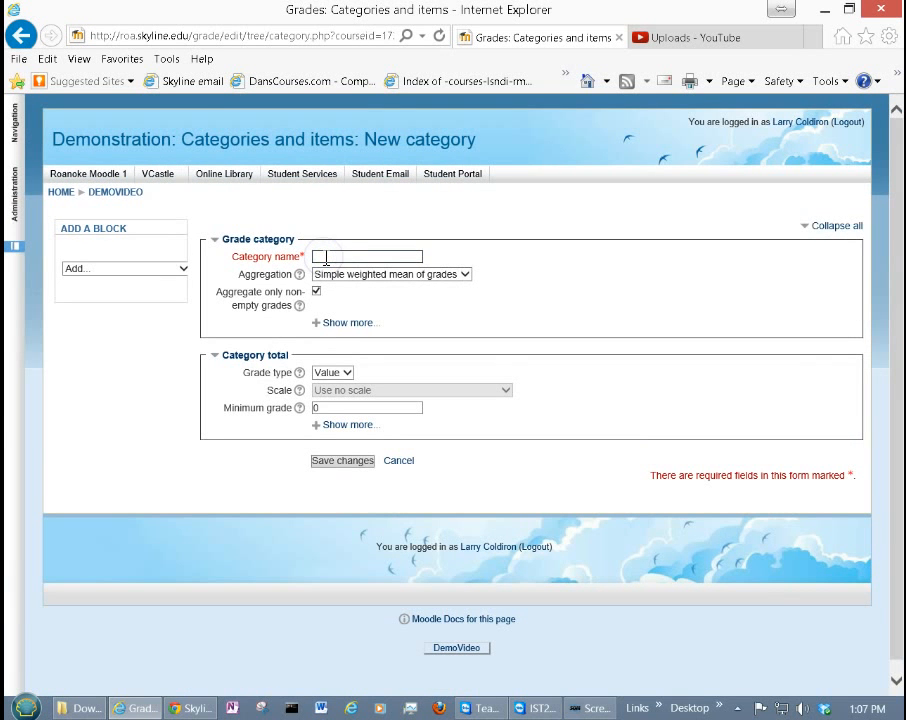
text(Quiz)
click(465, 276)
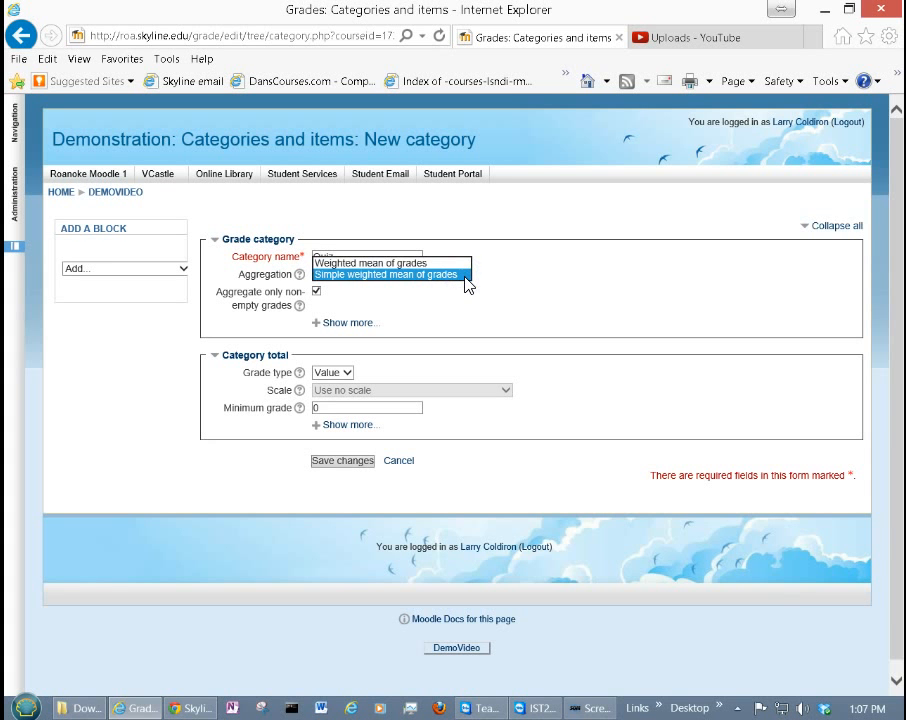
click(444, 275)
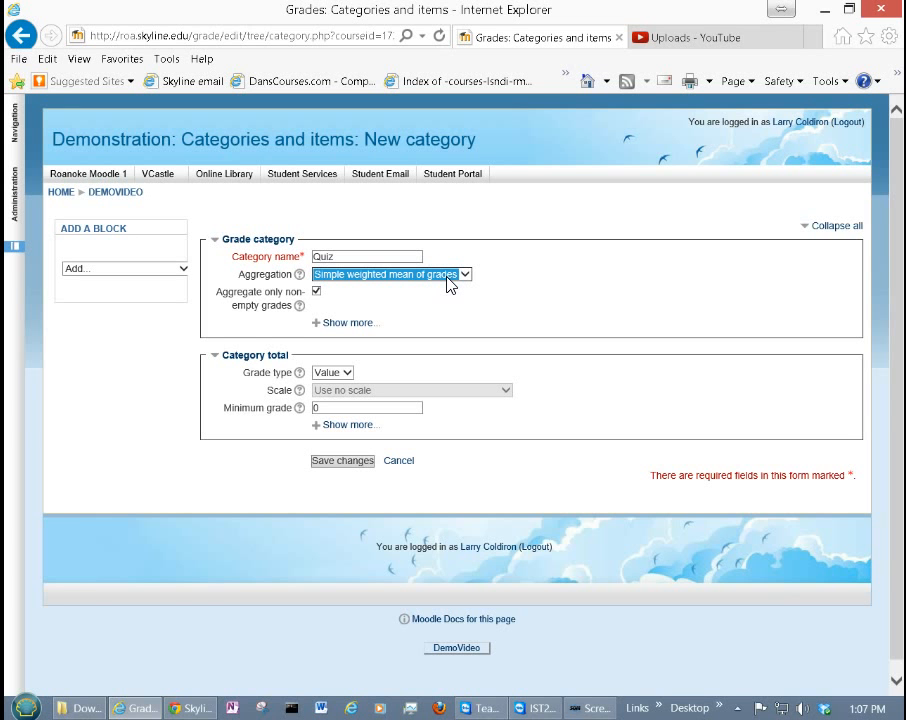
Turn off aggregating only non-empty grades for the Quiz category and keep Value as its grade type.
click(316, 291)
click(318, 324)
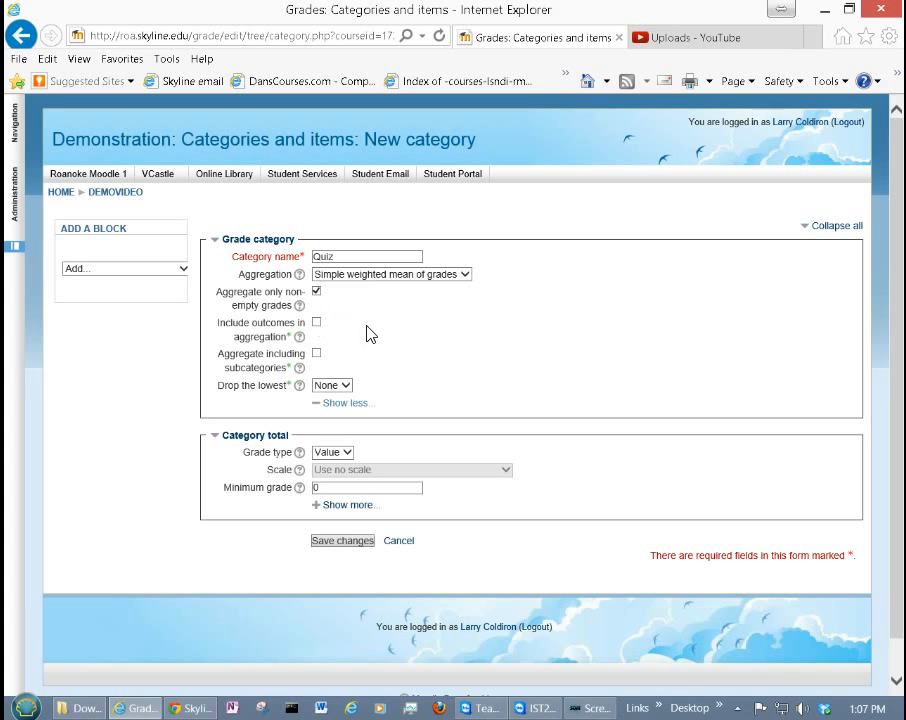
click(317, 292)
click(347, 455)
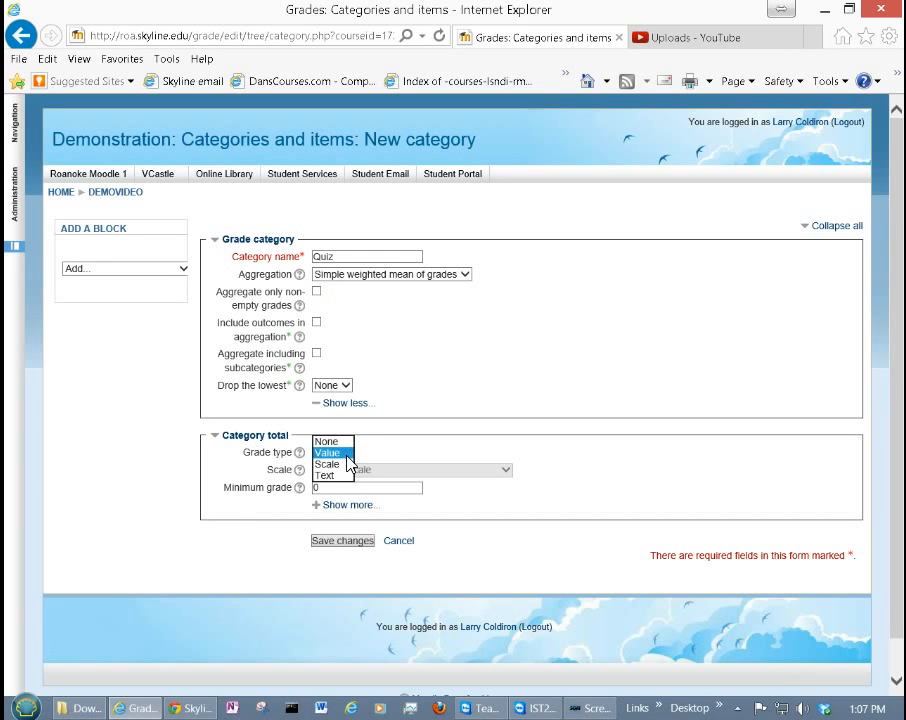
click(340, 453)
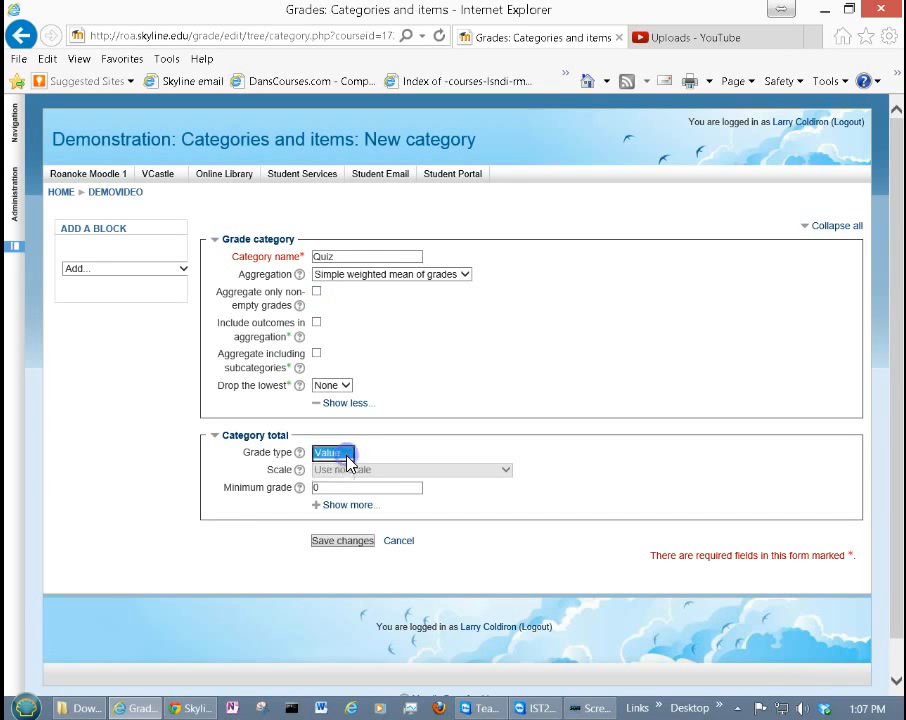
Set the Quiz category's maximum grade to 60 and save the category.
click(326, 506)
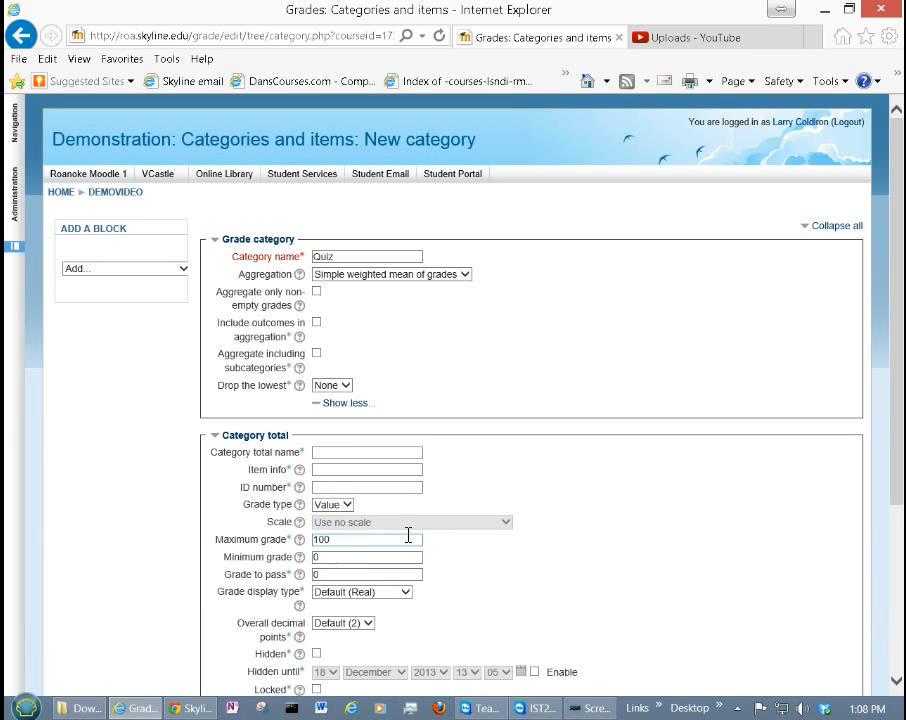
click(355, 541)
drag(334, 540, 315, 537)
key(BackSpace)
text(60)
scroll(470, 560, down, 3)
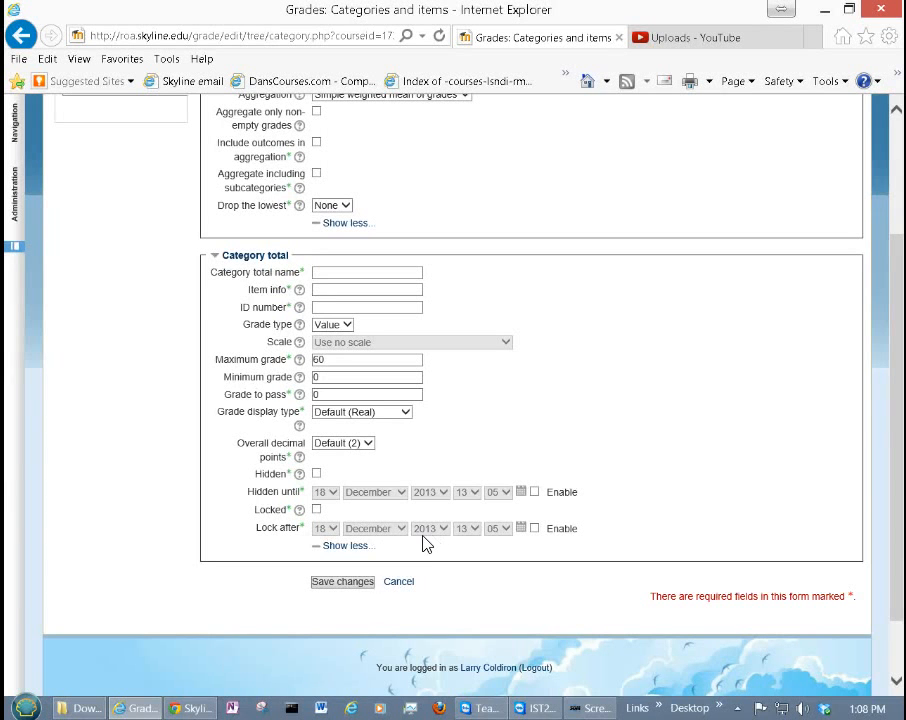
scroll(418, 450, up, 3)
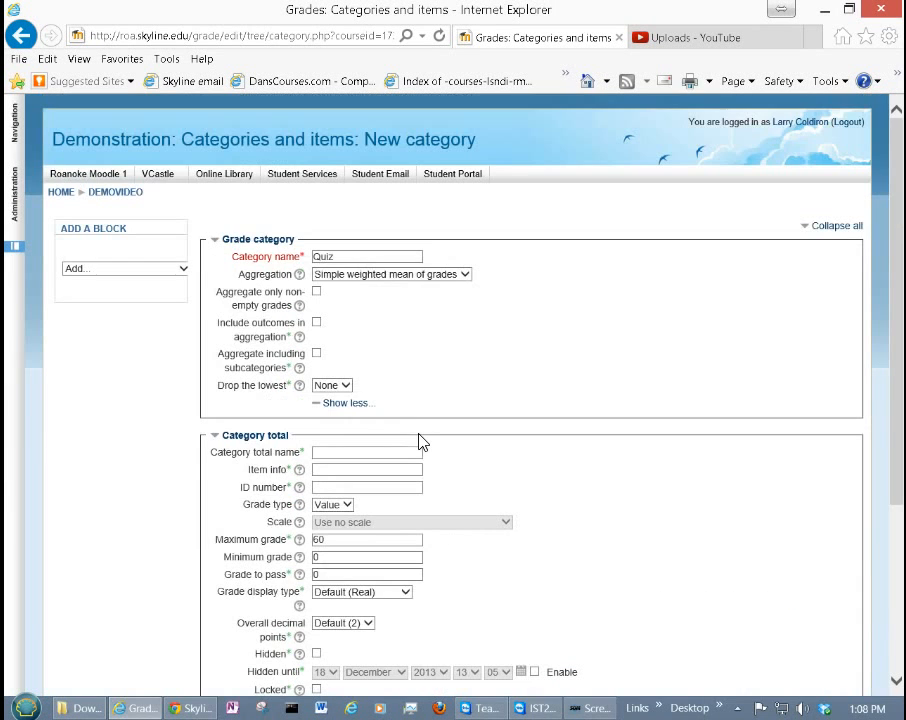
scroll(313, 400, down, 3)
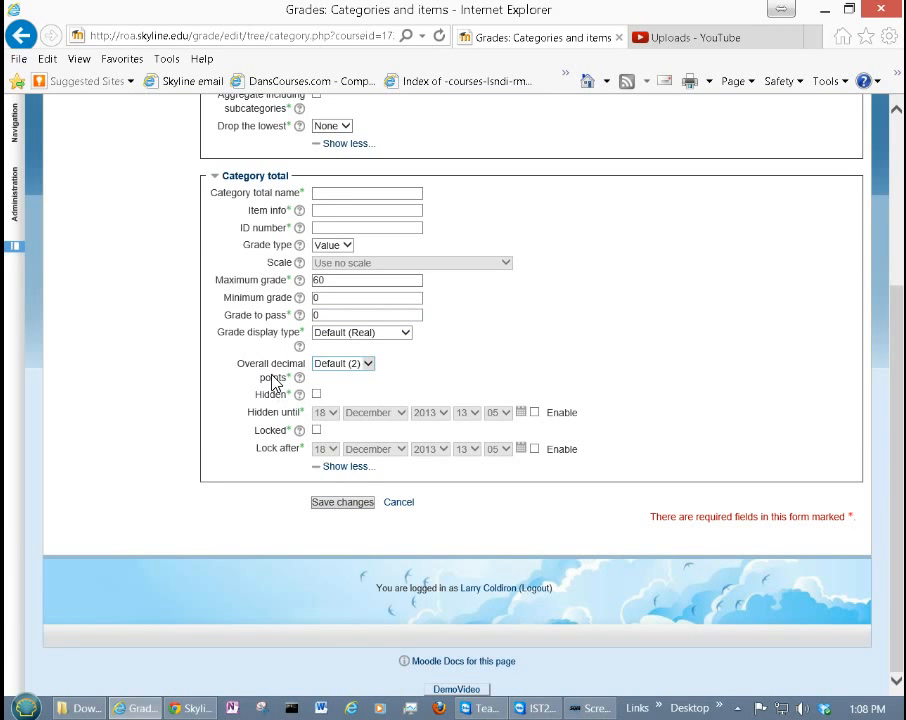
click(352, 504)
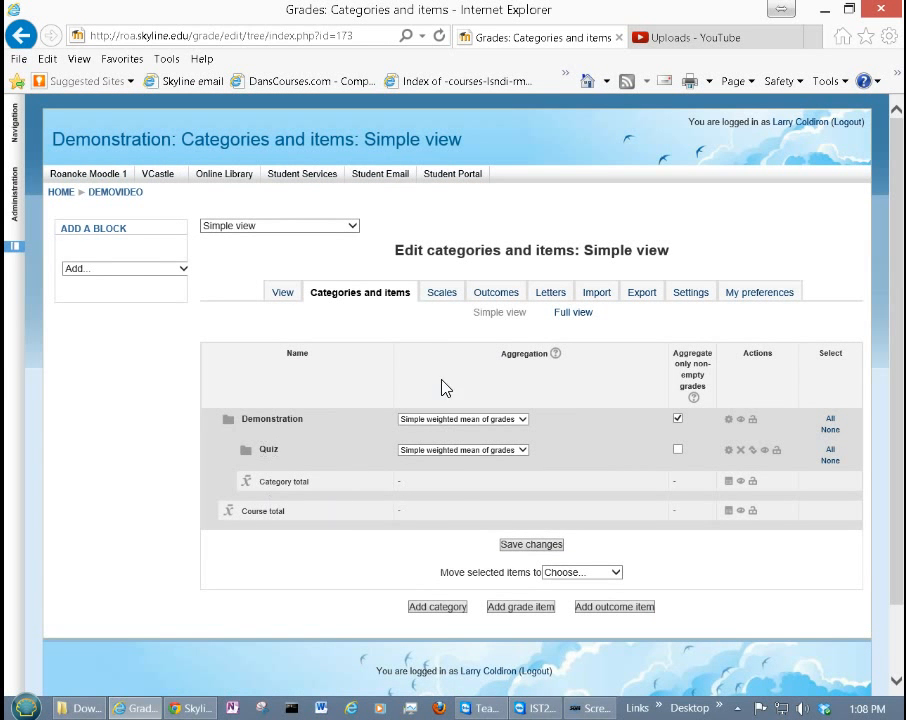
Add a grade category named Homework with the default settings and save it.
click(437, 606)
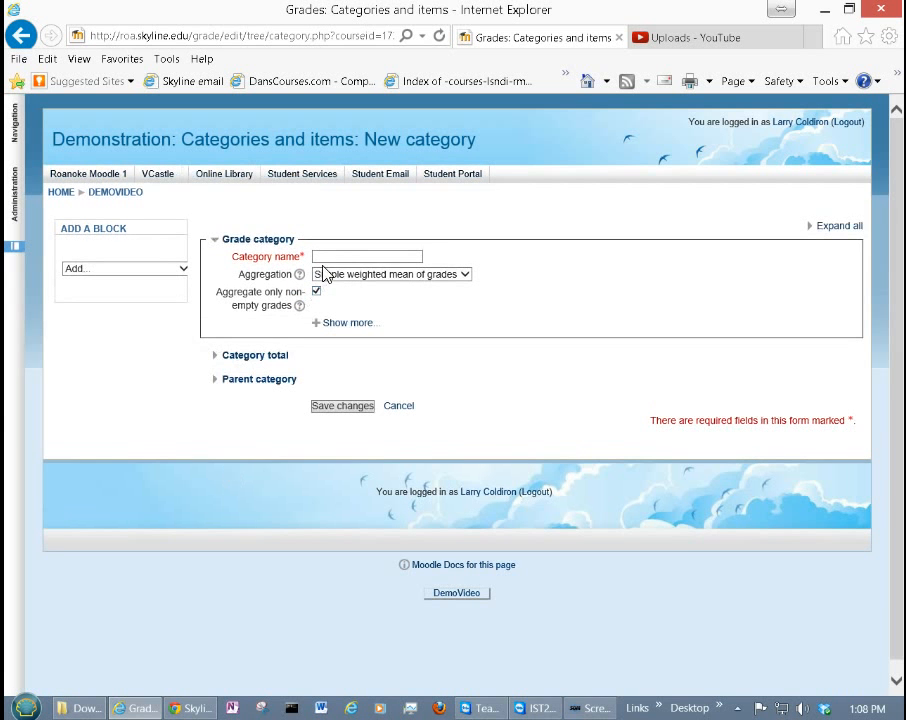
click(329, 259)
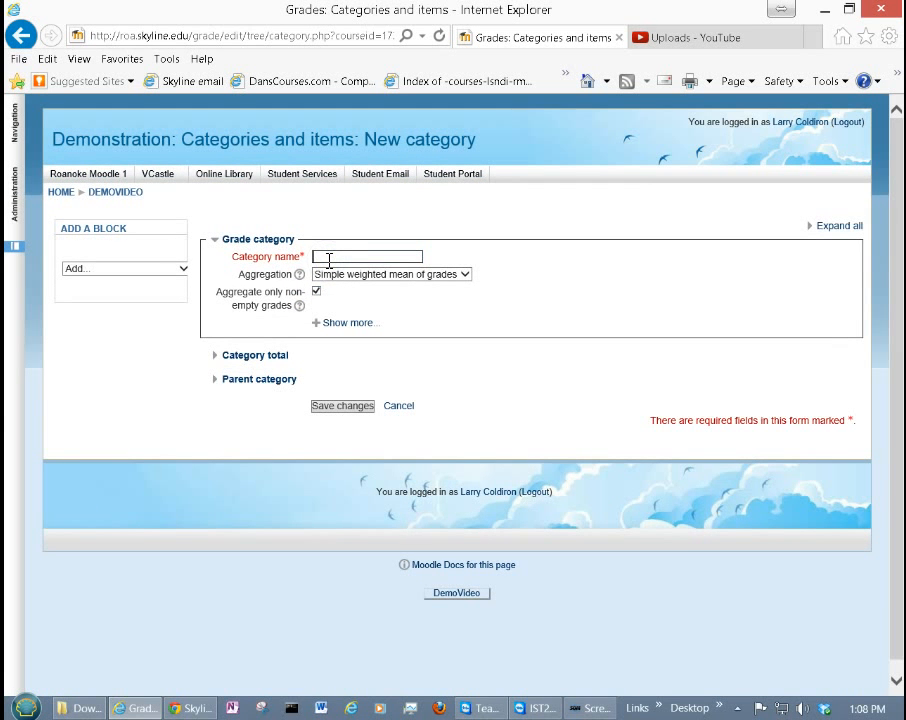
text(Homework)
click(343, 410)
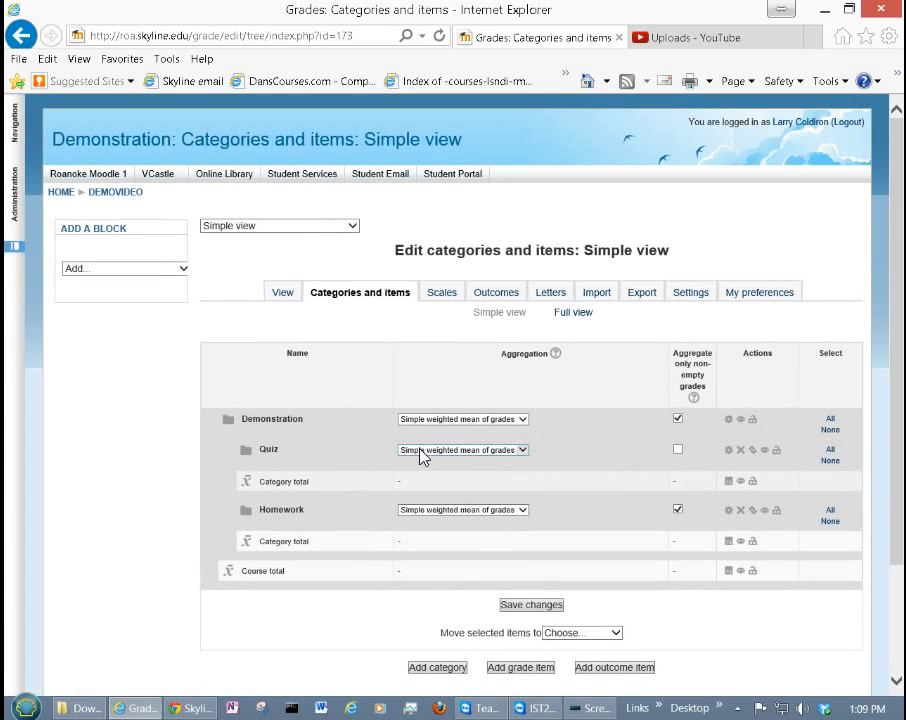
Add a grade category named Tests with the default settings and save it.
click(438, 667)
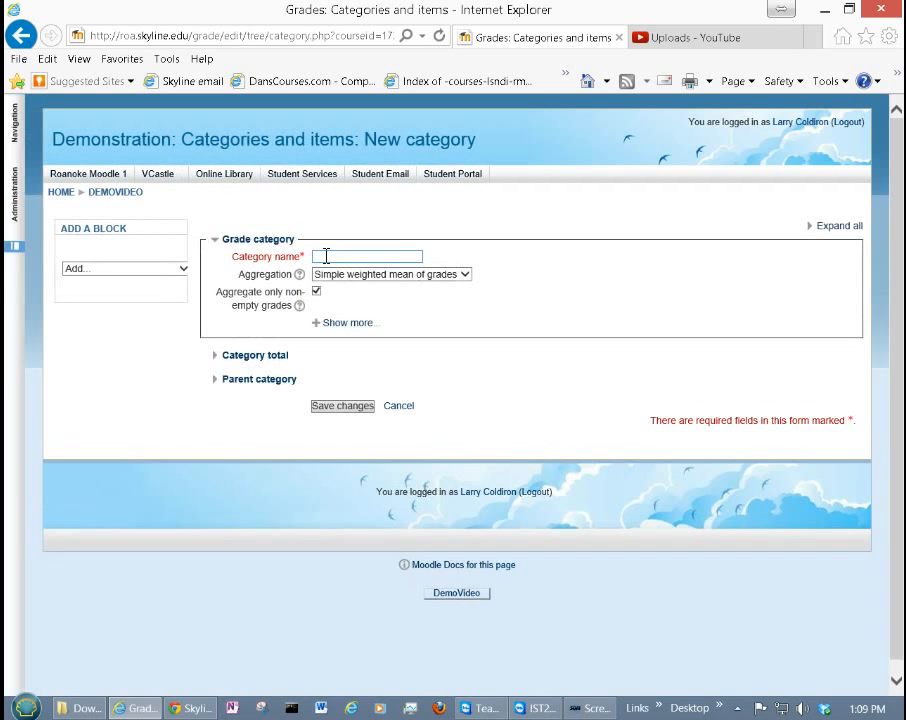
click(326, 256)
text(Tests)
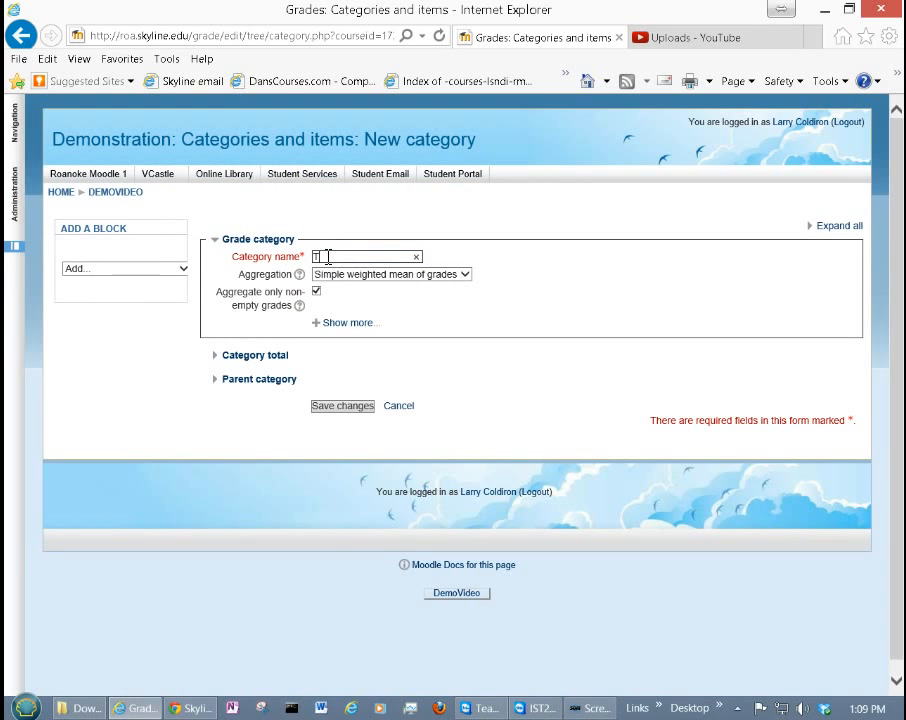
click(336, 410)
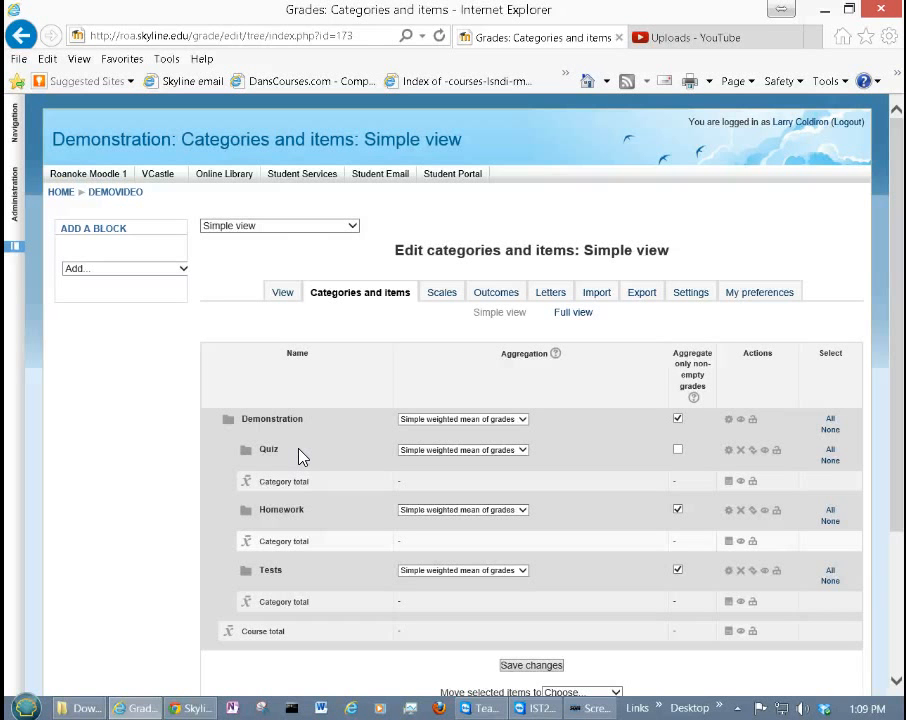
Show the full view of the categories and set the Demonstration course's aggregation to Weighted mean of grades.
click(572, 318)
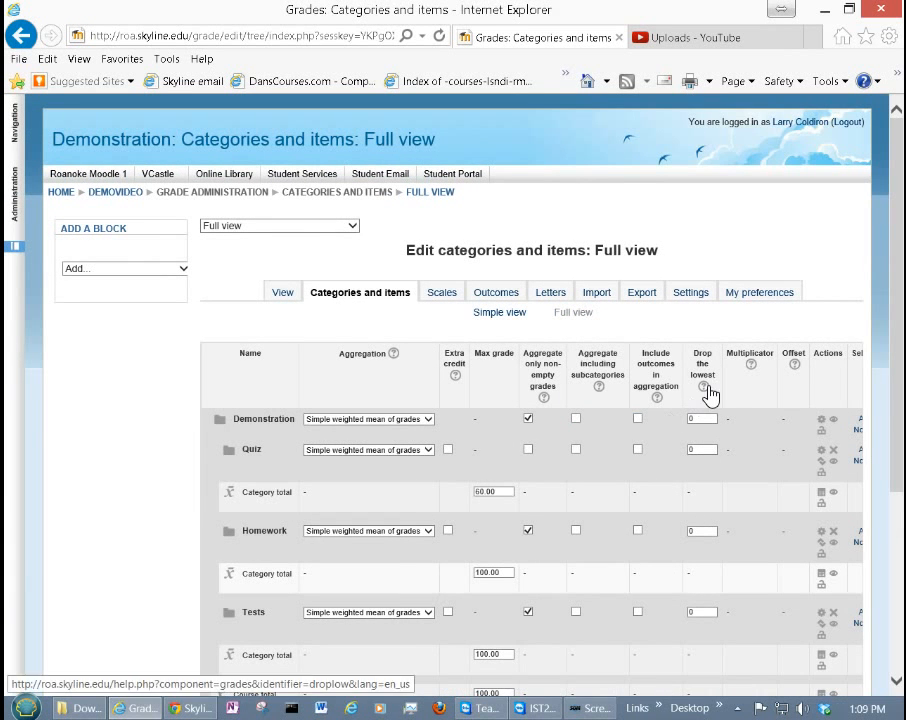
scroll(522, 418, down, 2)
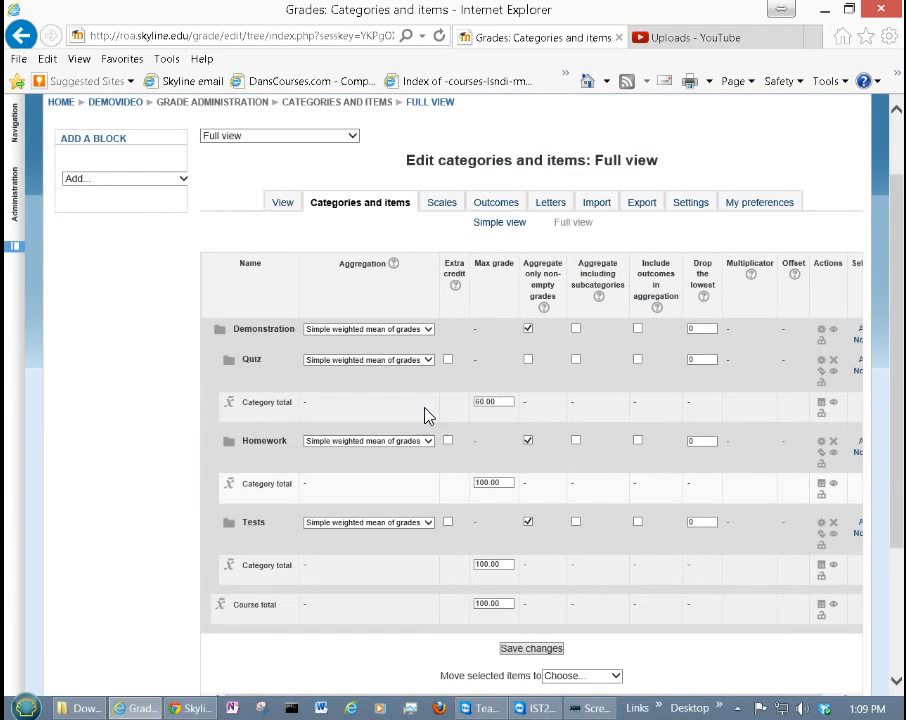
click(498, 484)
click(490, 481)
click(429, 331)
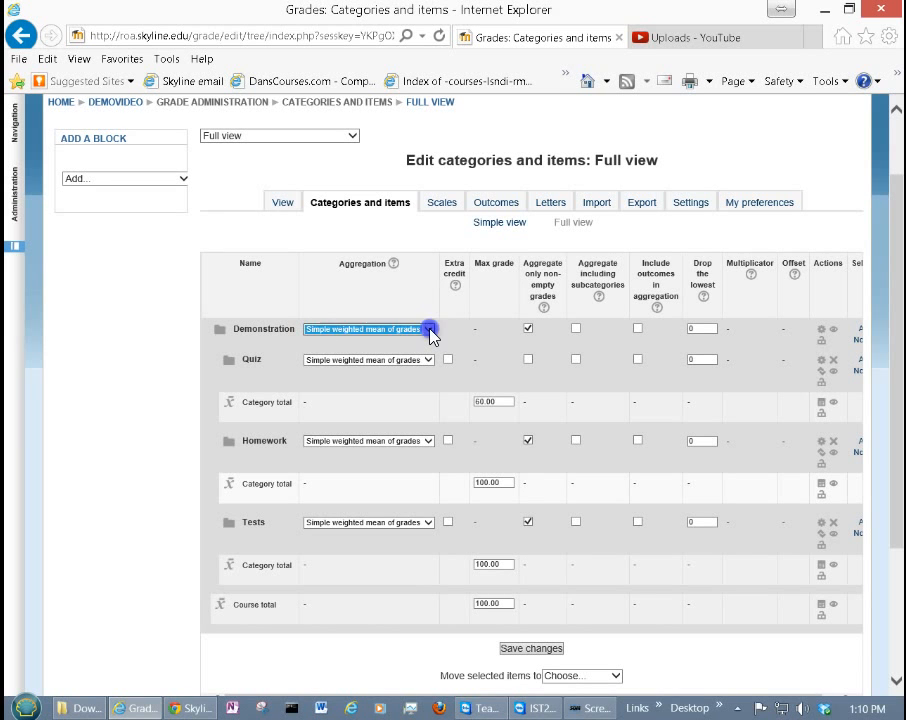
click(374, 317)
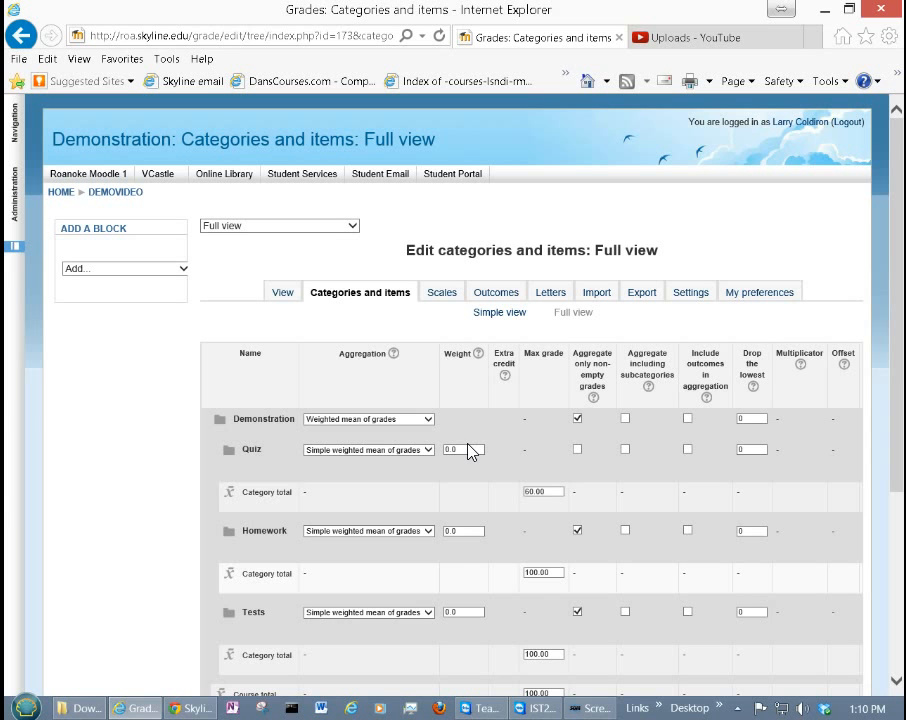
Set the category weights to 25 for Quiz, 25 for Homework and 50 for Tests, and save the changes.
drag(464, 450, 443, 451)
text(25)
click(475, 532)
drag(475, 532, 437, 537)
drag(468, 612, 432, 620)
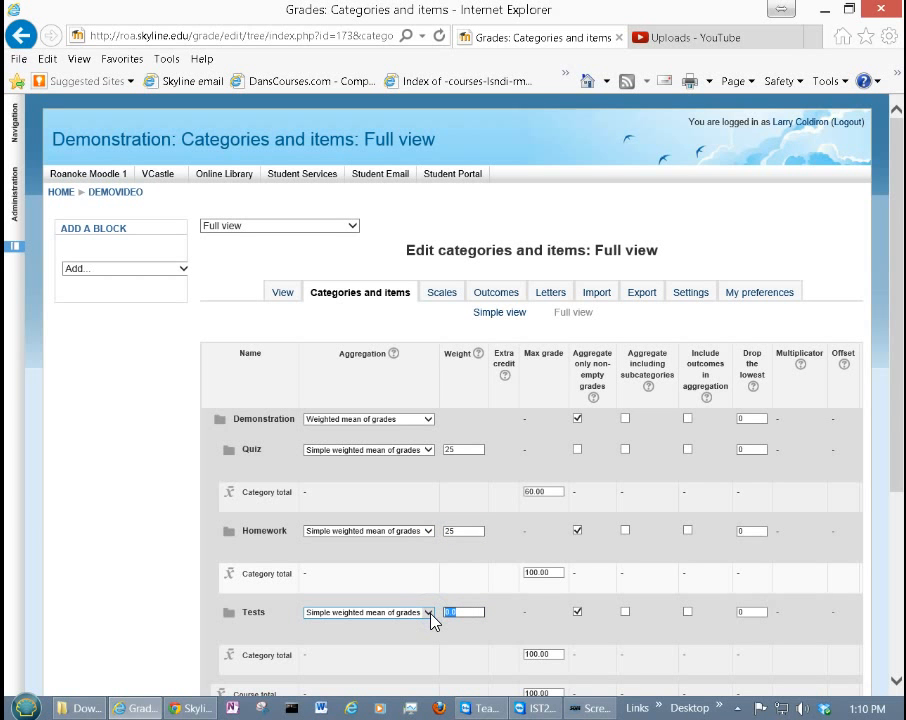
text(50)
drag(557, 491, 521, 491)
click(556, 490)
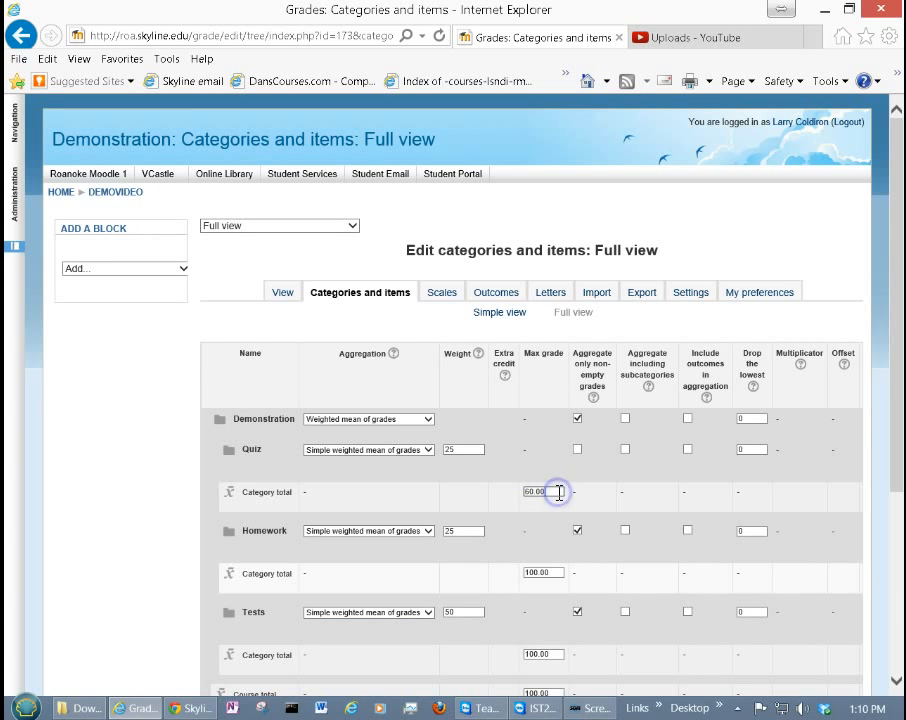
scroll(558, 491, down, 3)
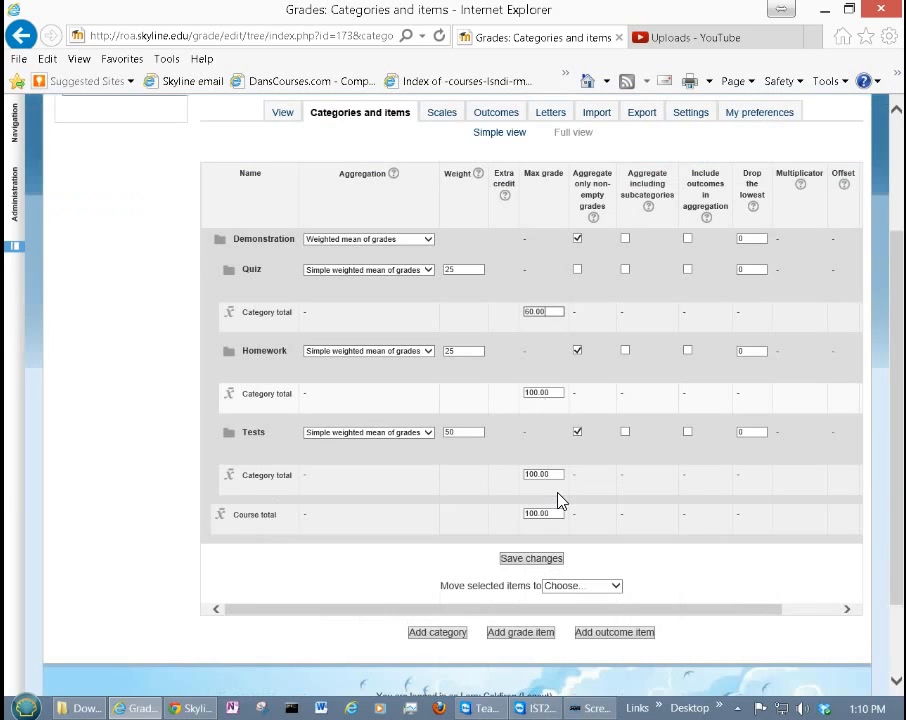
click(531, 564)
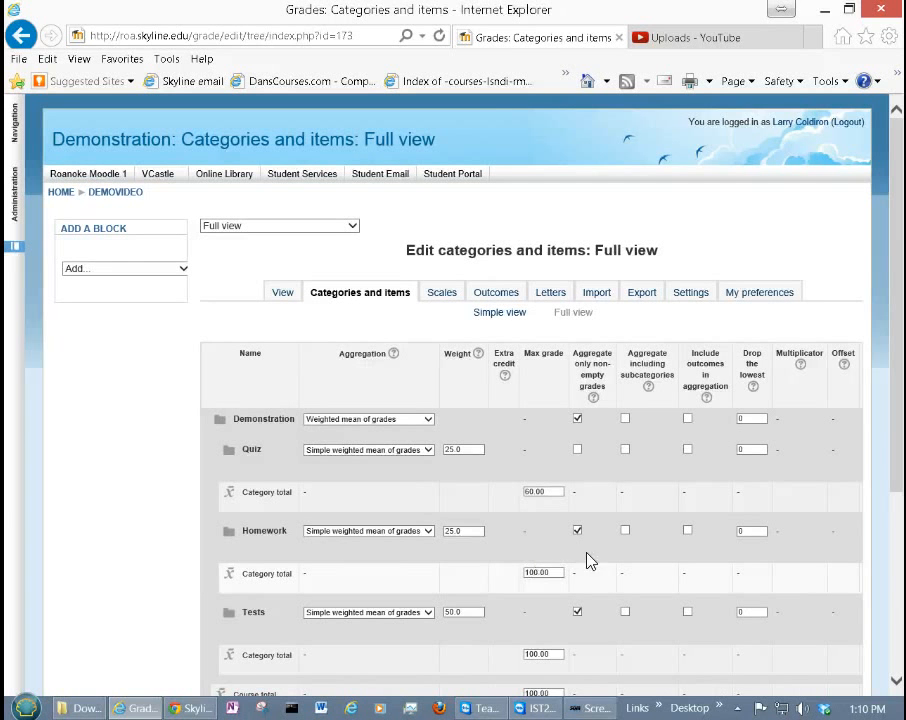
Set the Quiz category to drop the 2 lowest grades in the full view.
click(499, 314)
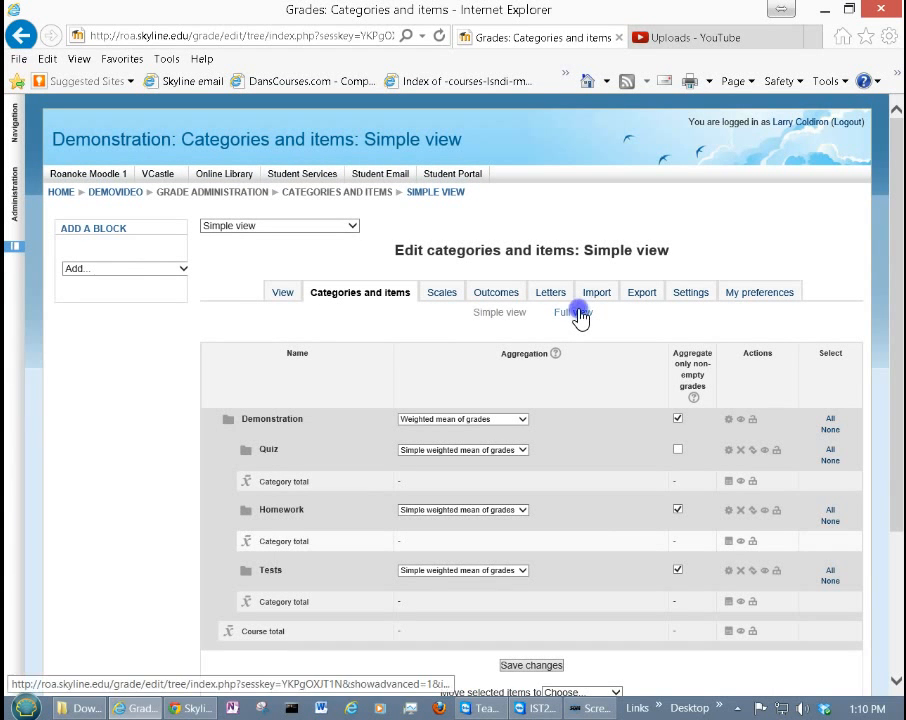
click(579, 314)
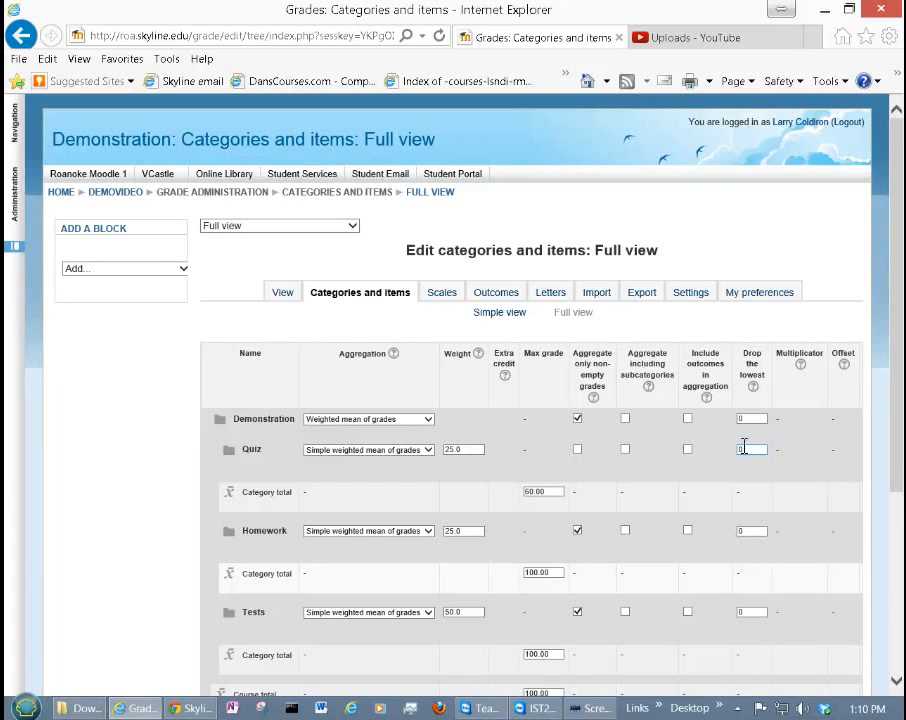
drag(745, 449, 726, 459)
text(2)
Turn off aggregating only non-empty grades for Demonstration, Homework and Tests, and save the changes.
click(577, 419)
click(577, 532)
click(577, 613)
scroll(816, 389, down, 2)
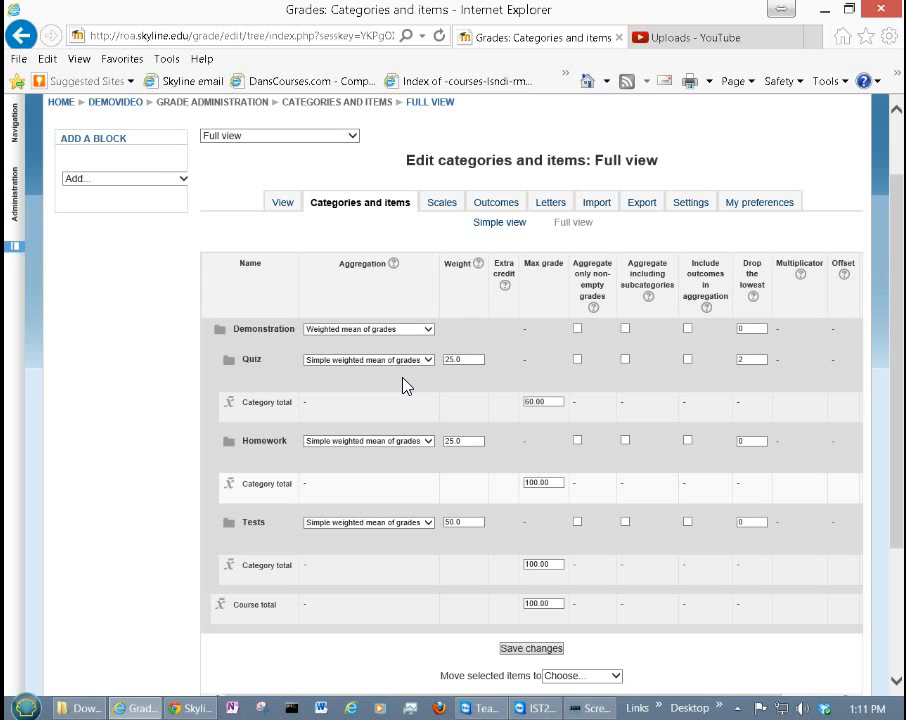
click(541, 650)
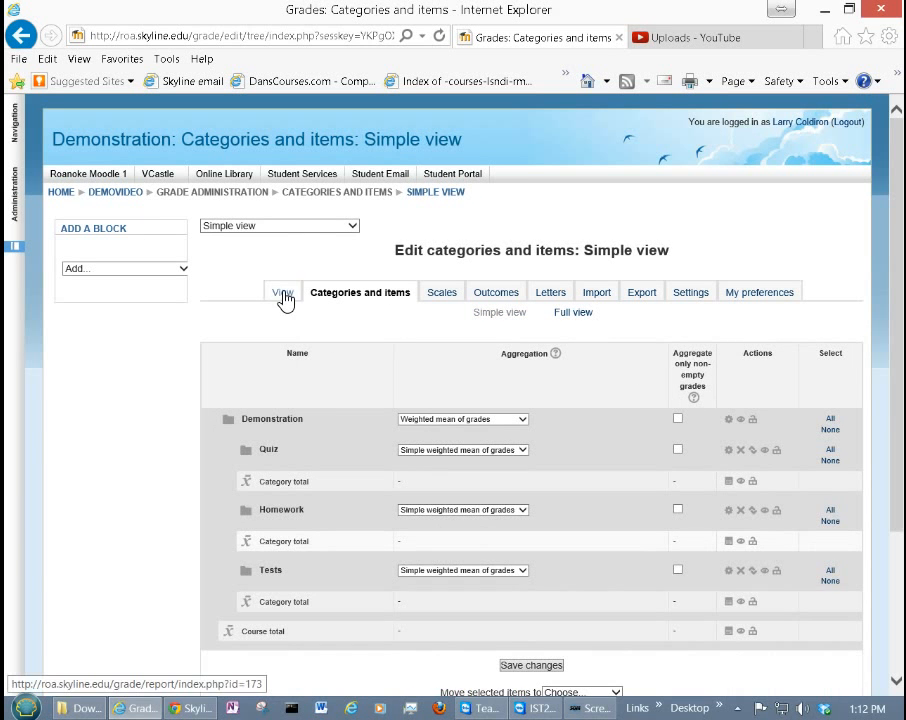
Review the course's grader report, its scales and the grade letter boundaries.
click(283, 295)
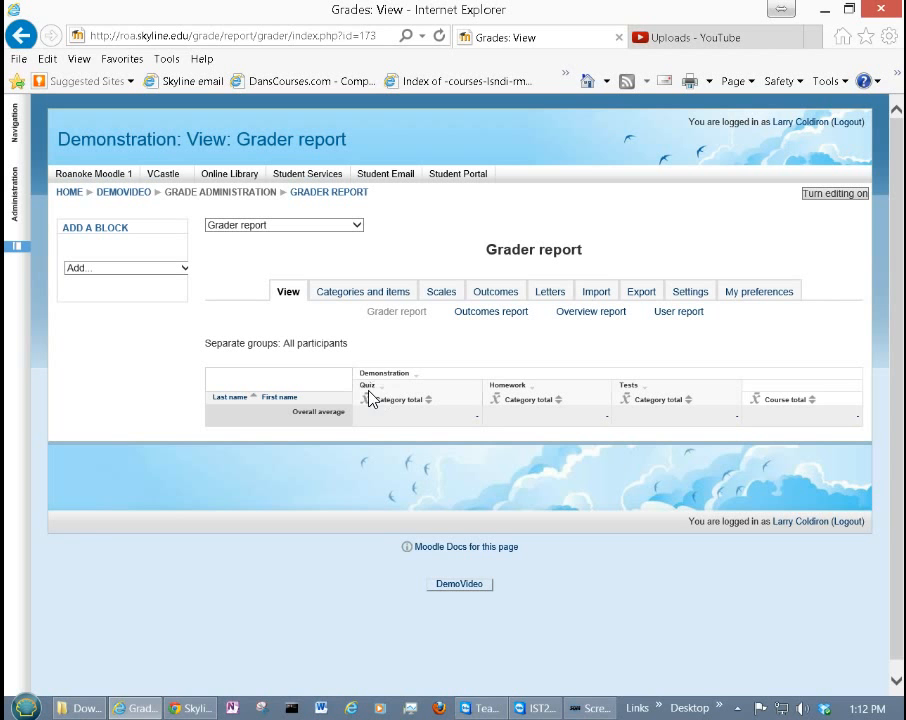
click(443, 293)
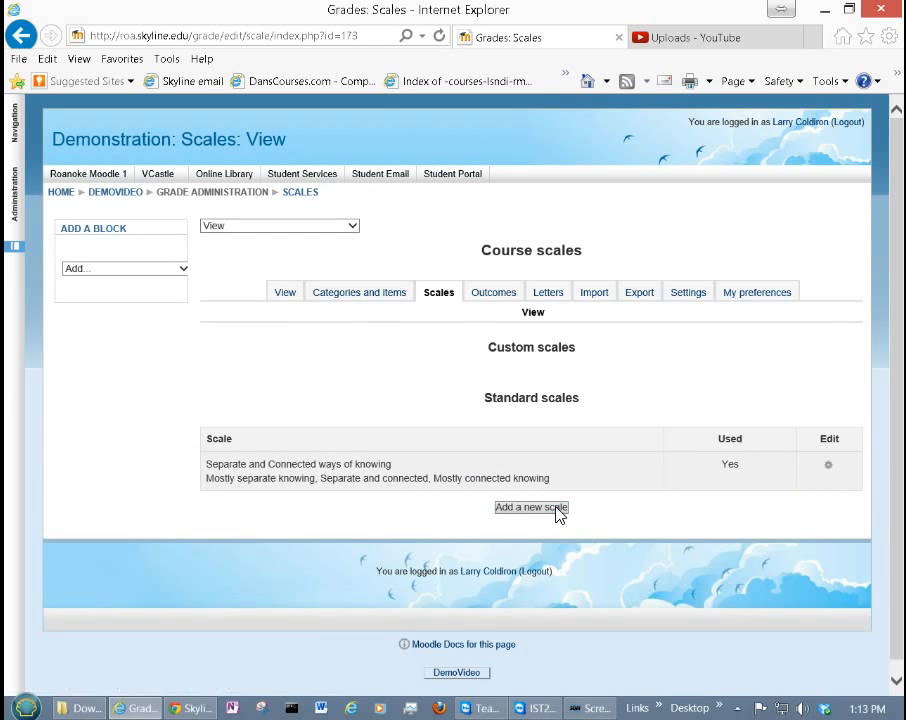
click(541, 294)
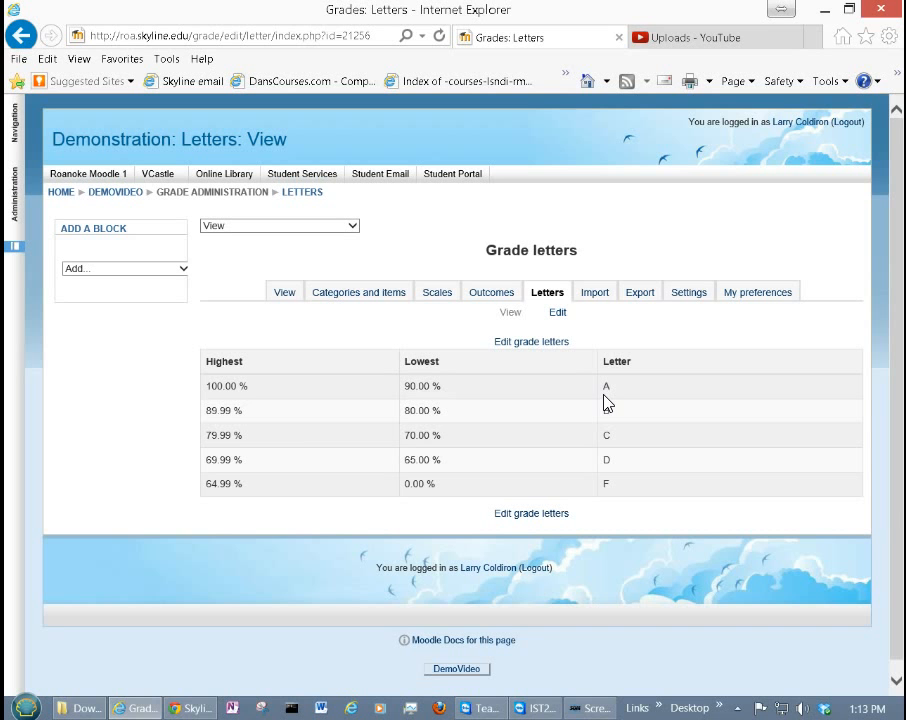
Check the aggregation position choices in the course grade settings and set the grade display type to Percentage.
click(690, 303)
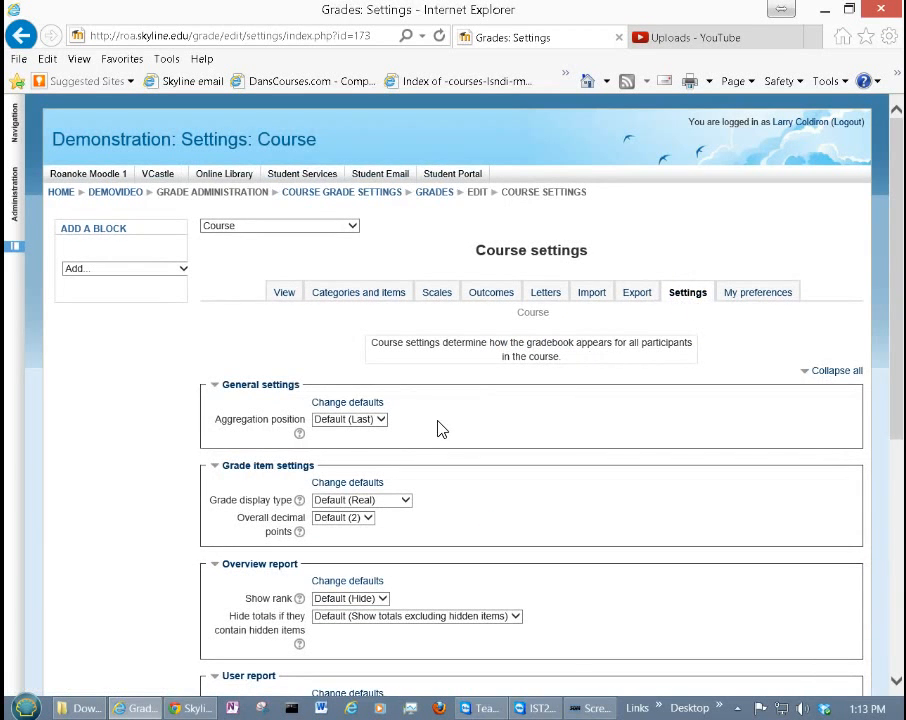
scroll(392, 358, down, 1)
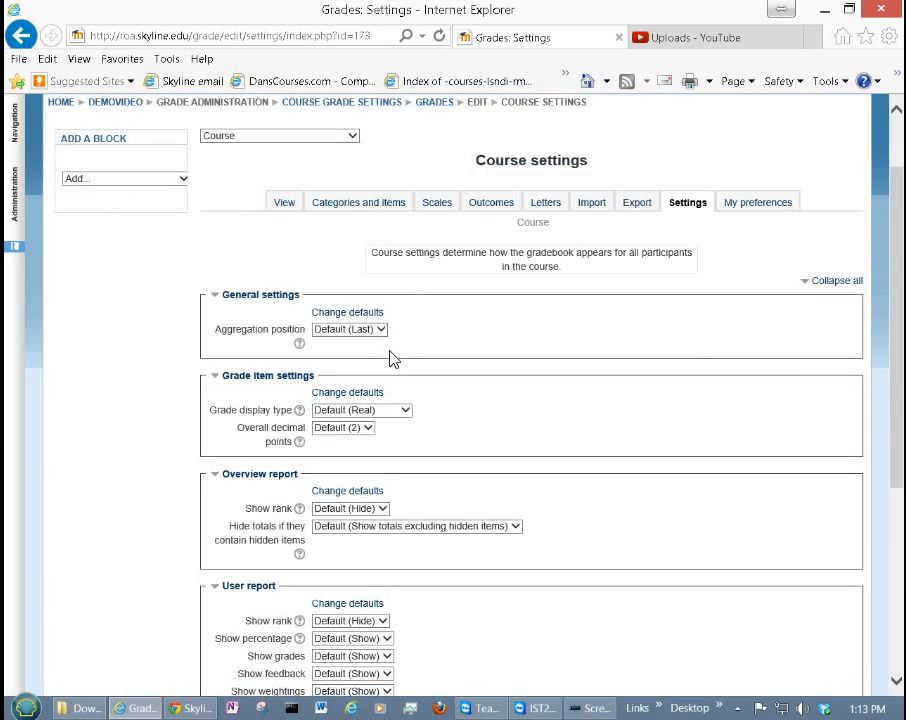
click(383, 336)
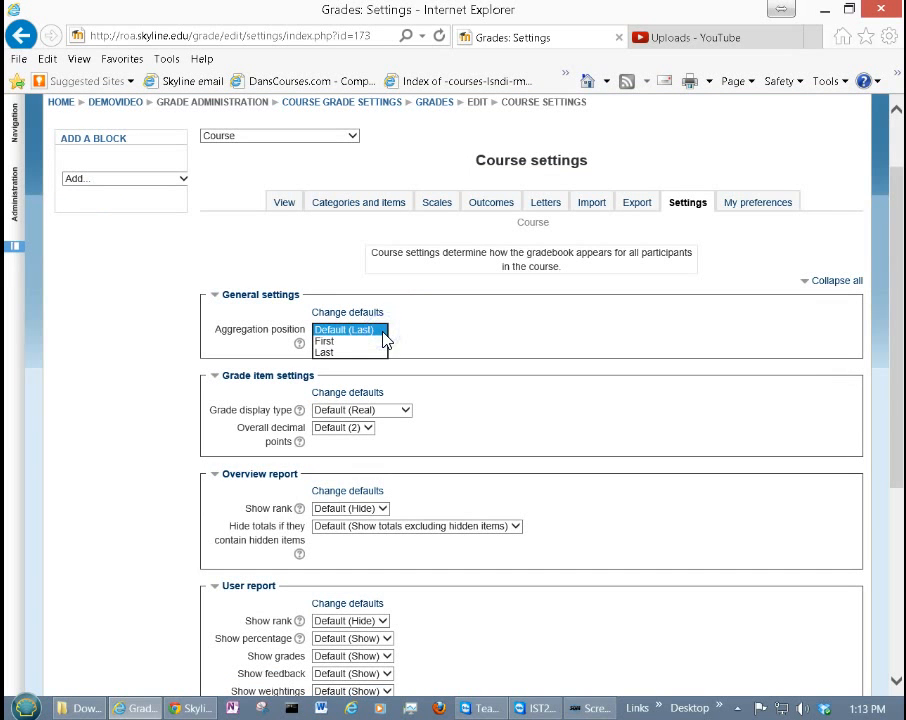
click(381, 332)
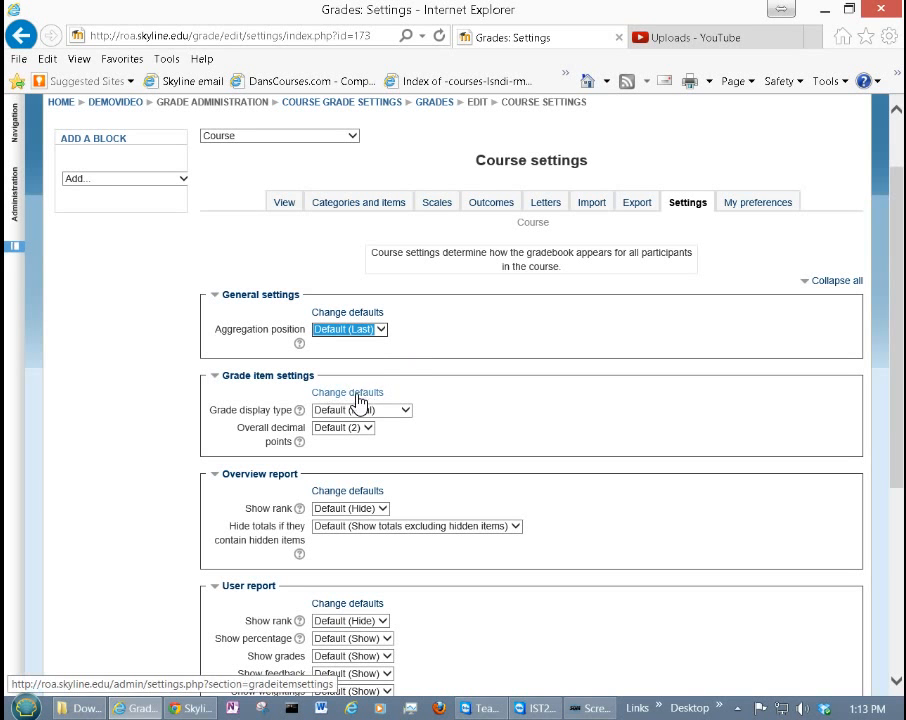
click(406, 413)
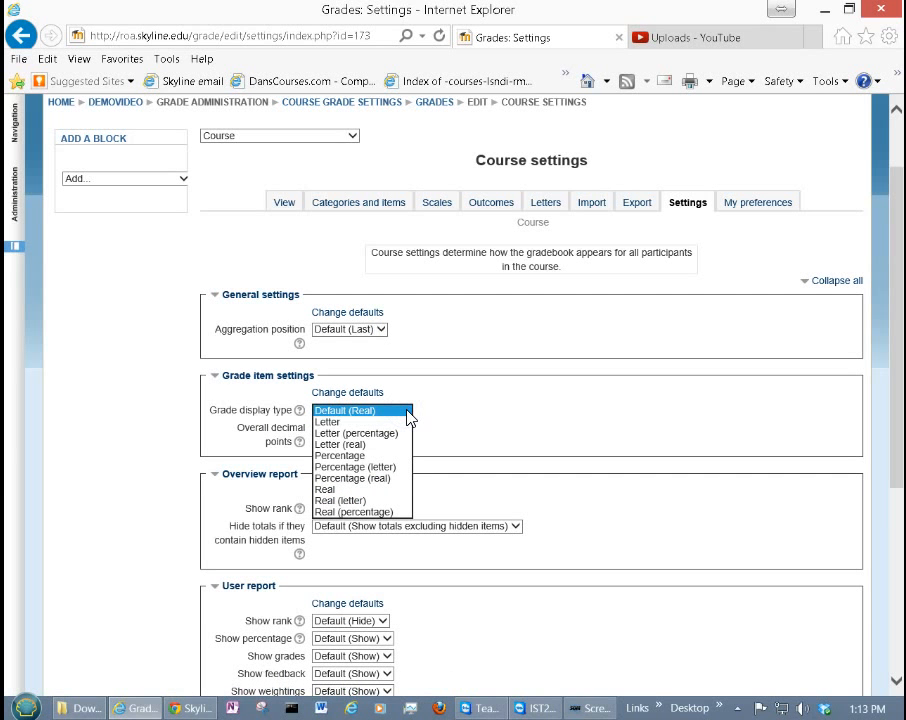
click(362, 459)
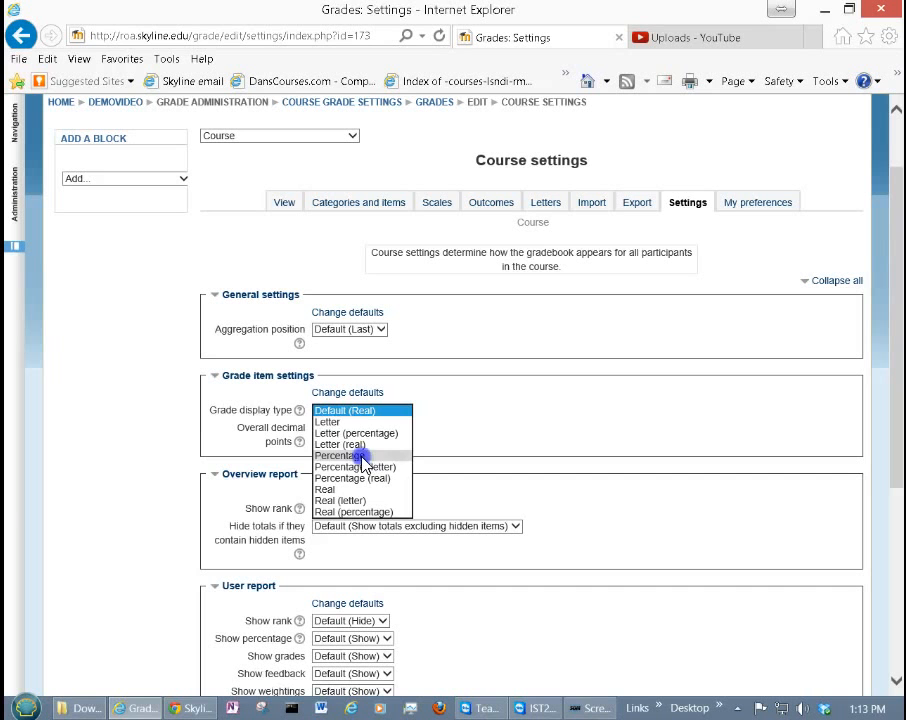
click(474, 415)
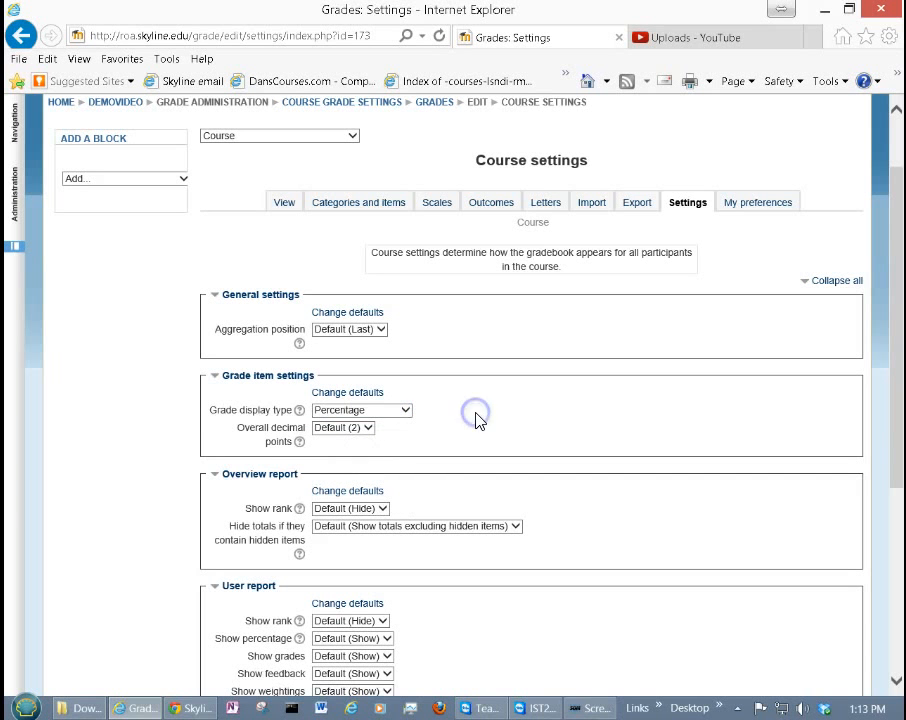
click(512, 488)
Examine the overview report's rank and hidden-totals options and the user report's display settings.
scroll(420, 480, down, 2)
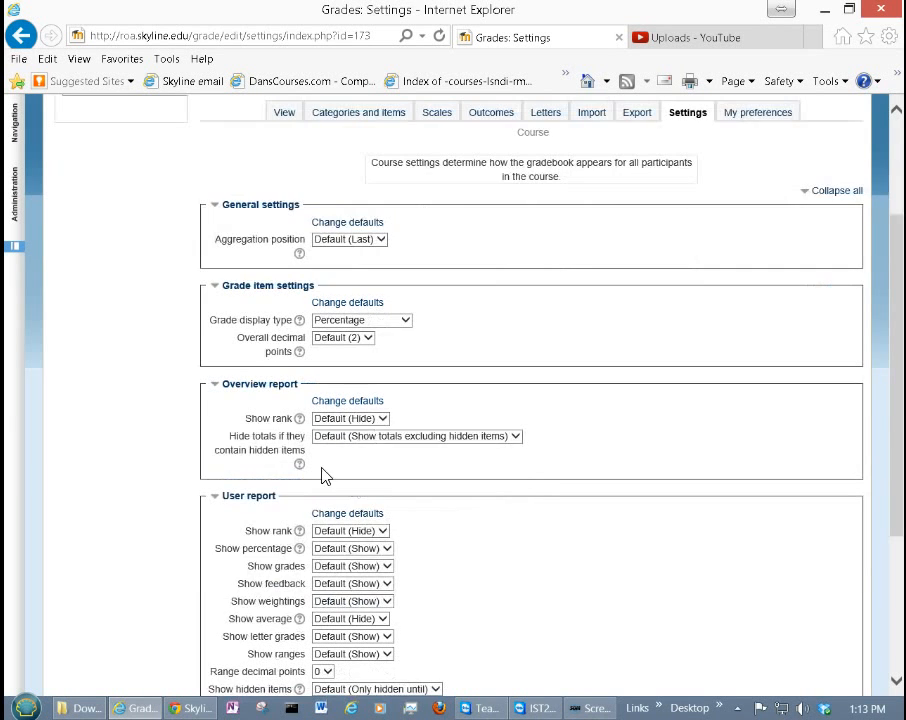
click(384, 420)
click(384, 420)
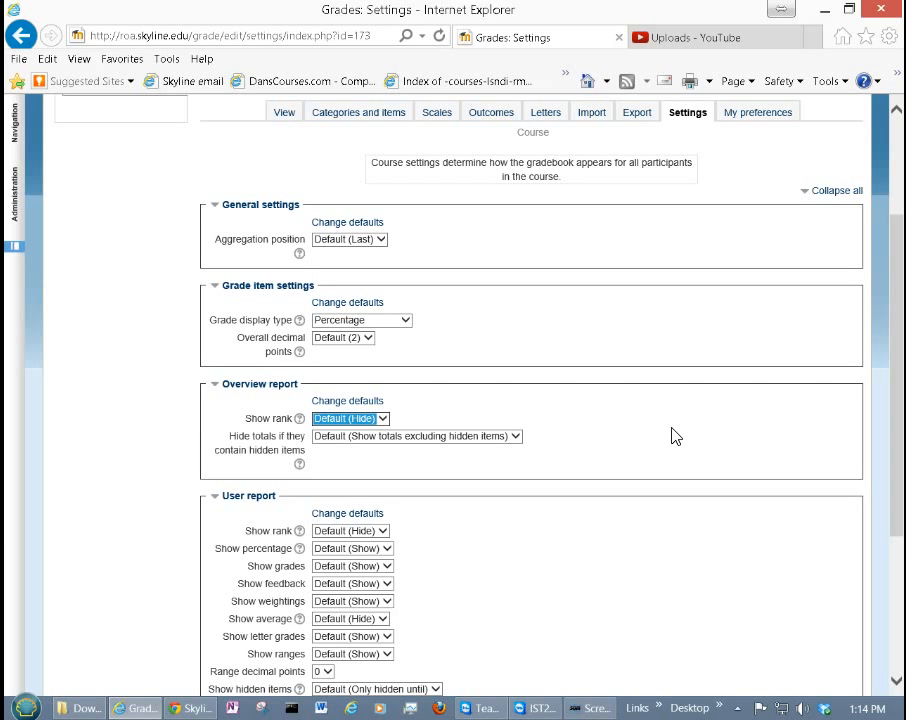
click(516, 437)
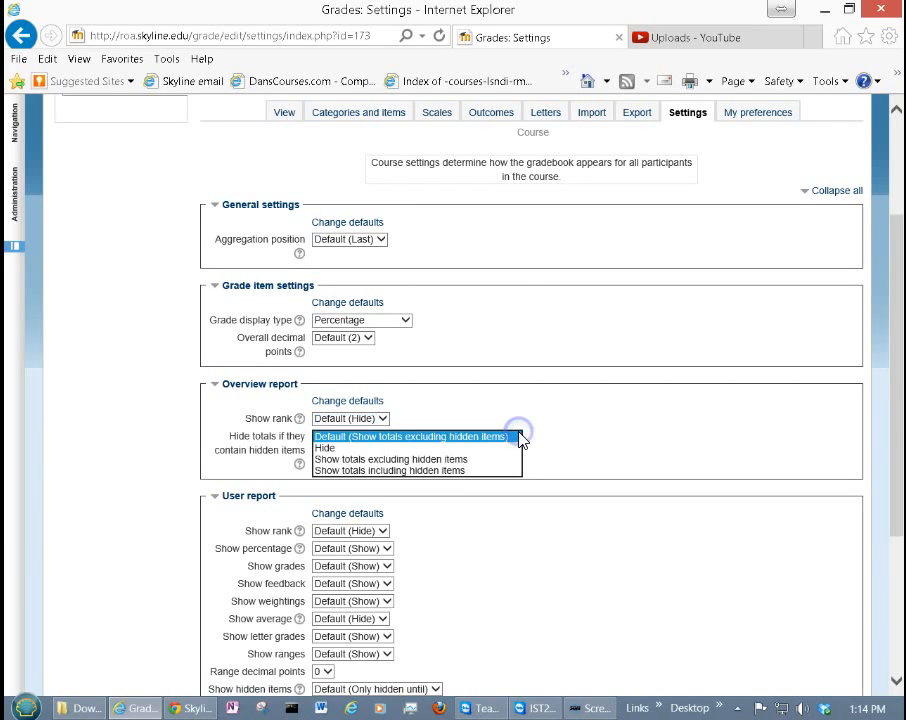
click(517, 436)
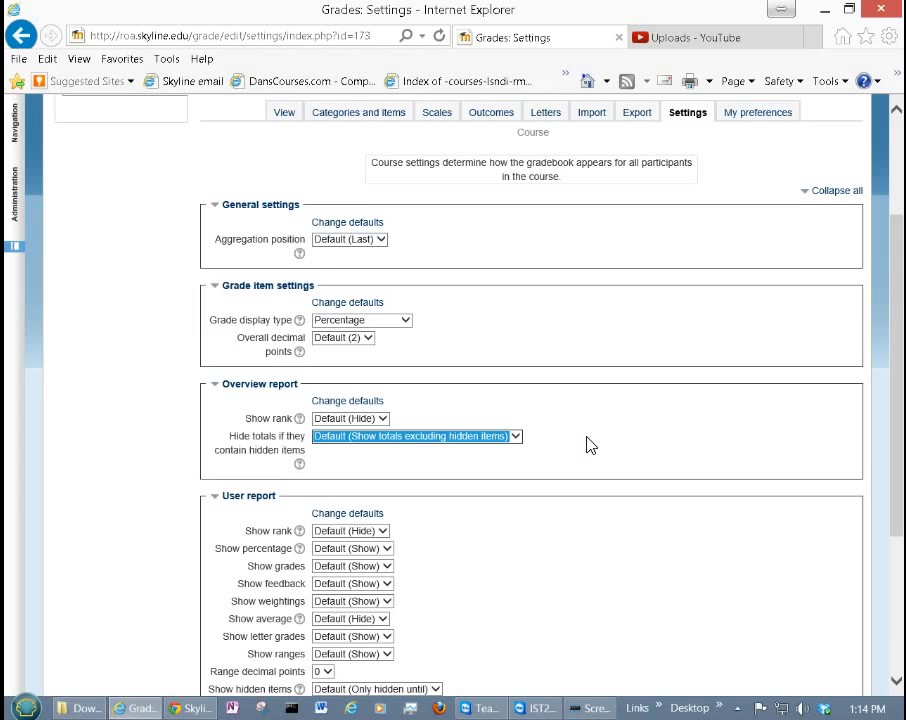
scroll(587, 445, down, 3)
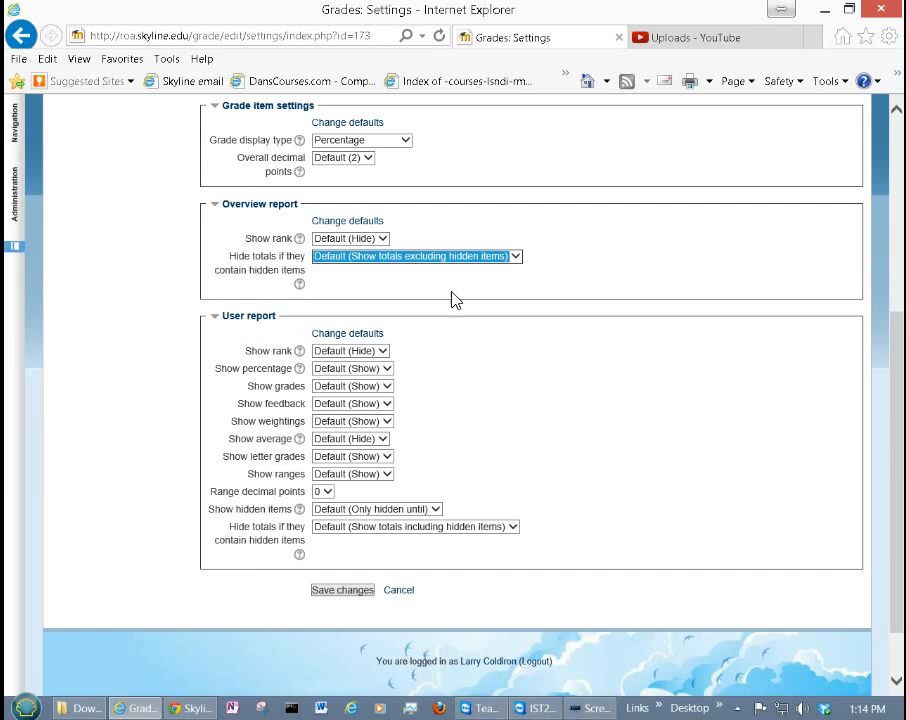
scroll(500, 280, up, 2)
scroll(479, 287, down, 2)
scroll(556, 365, up, 3)
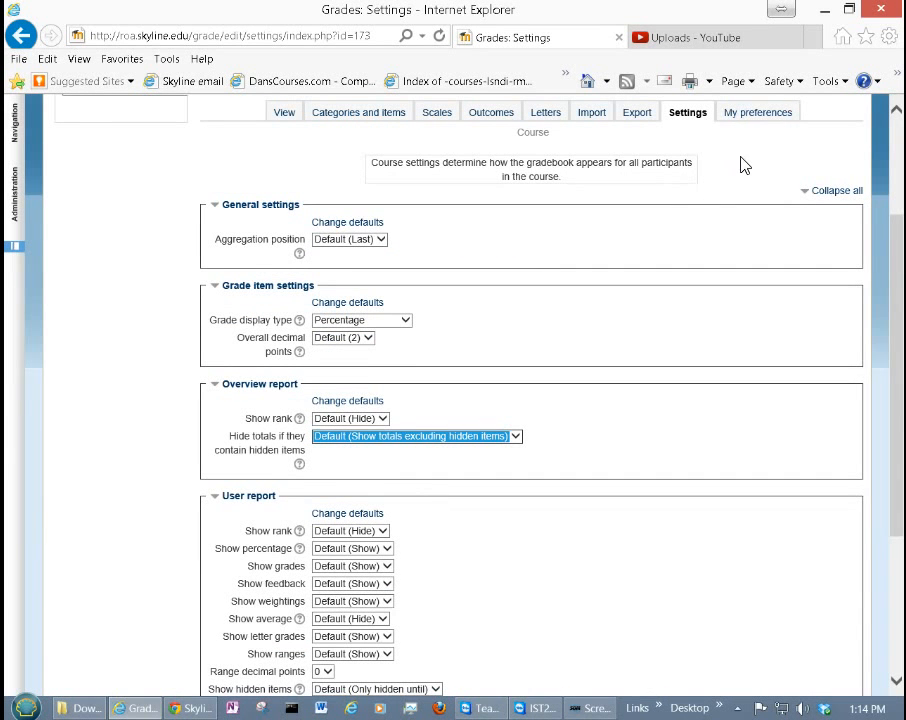
Leave the course settings without saving and look through the grader report preferences.
click(760, 117)
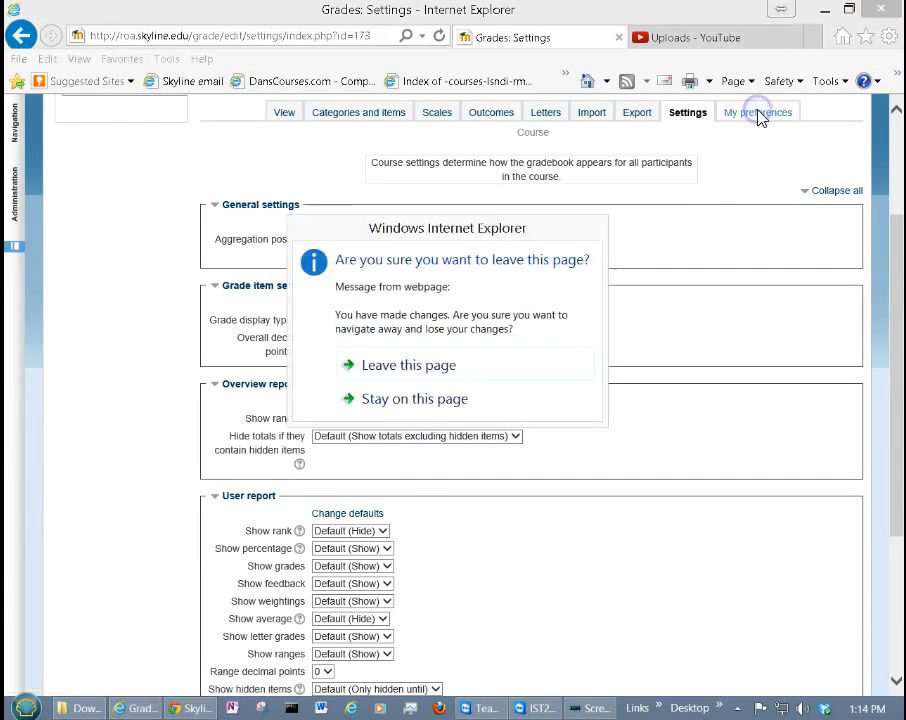
click(411, 366)
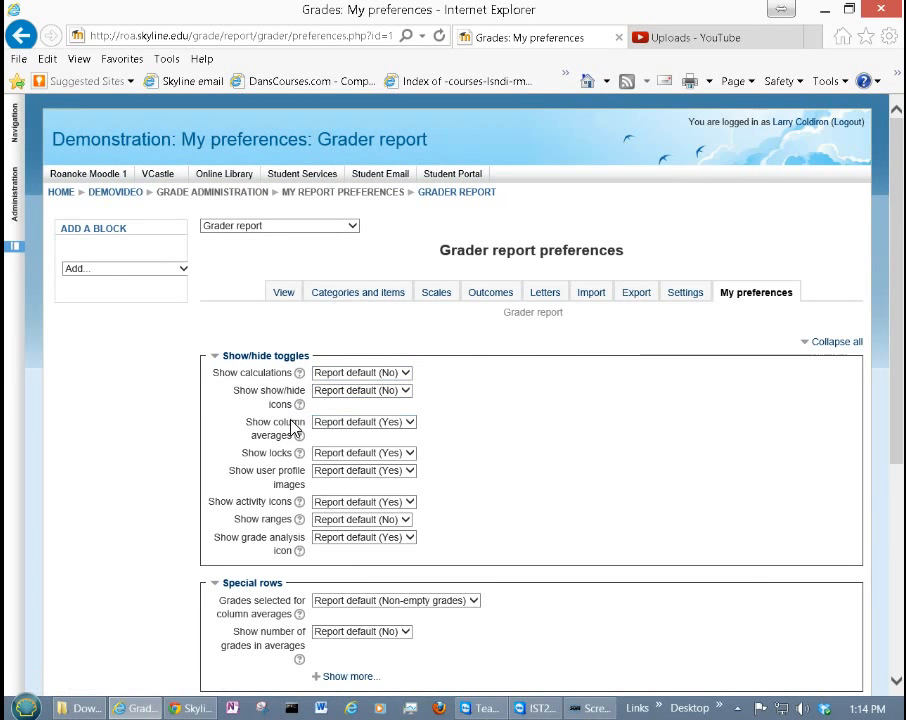
scroll(490, 427, down, 4)
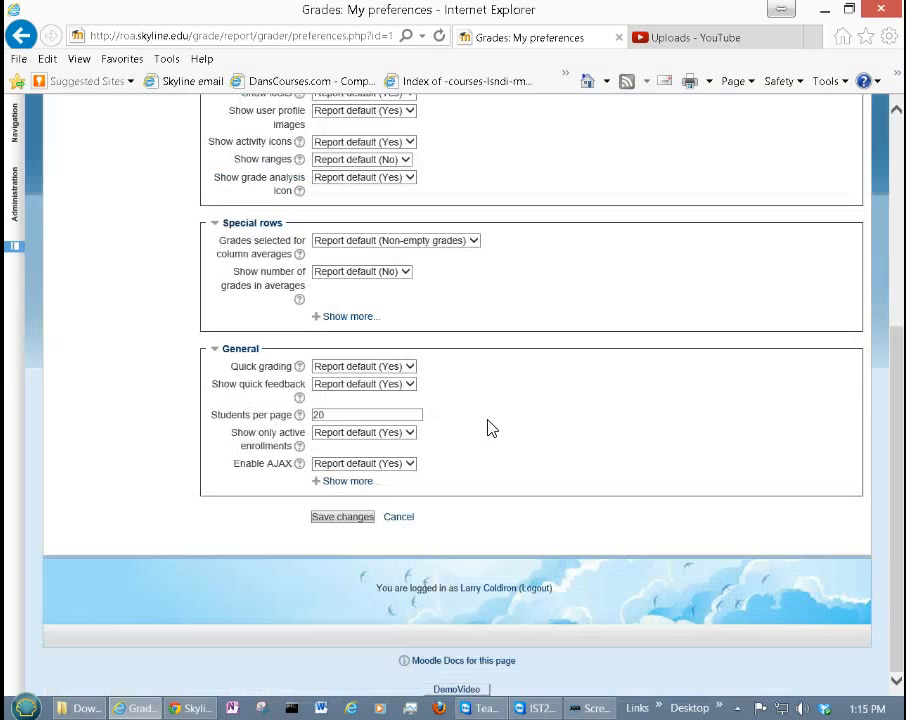
scroll(490, 427, up, 4)
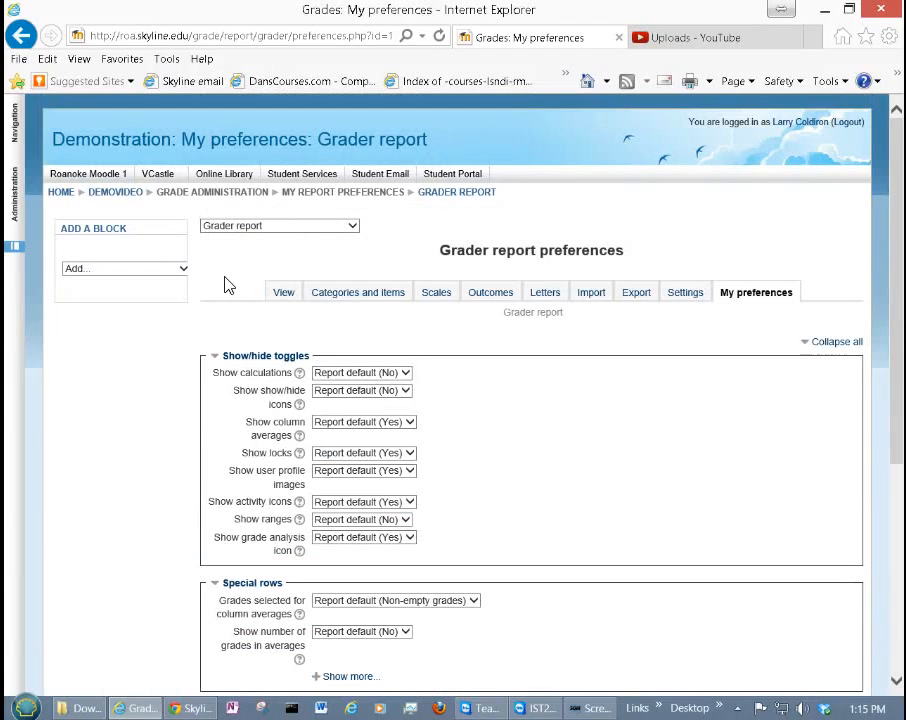
Review the XML grade import and the OpenDocument, plain text and Excel export options, and return to the DemoVideo course page.
click(352, 228)
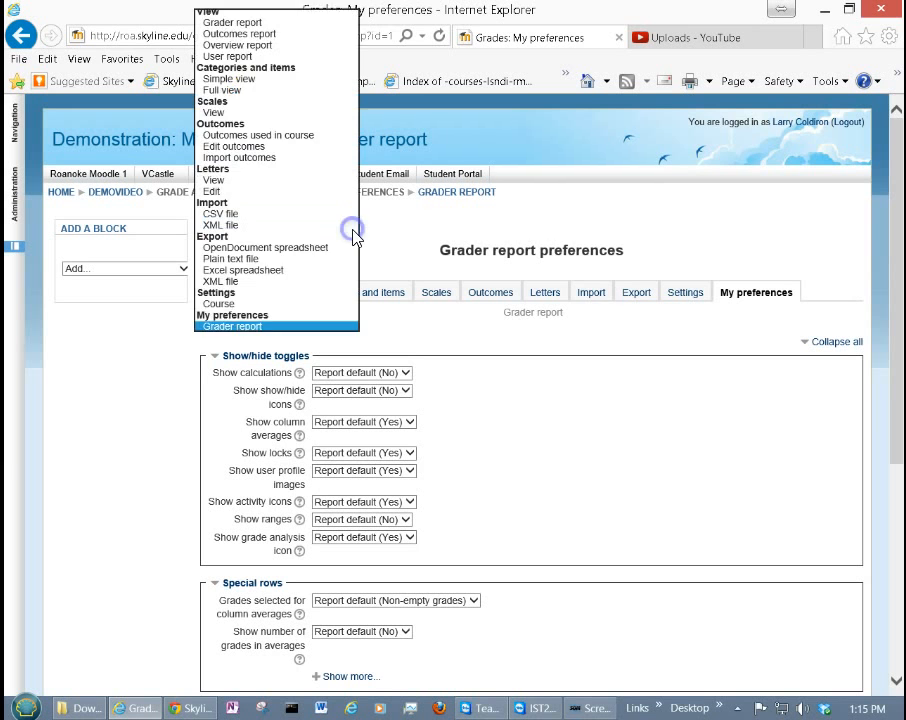
click(220, 225)
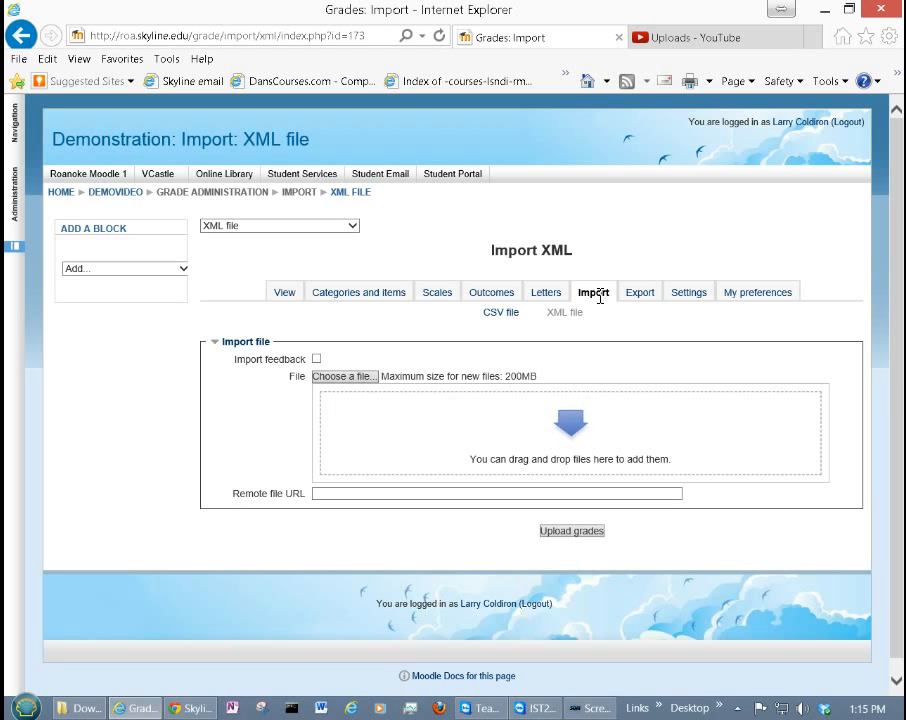
click(652, 302)
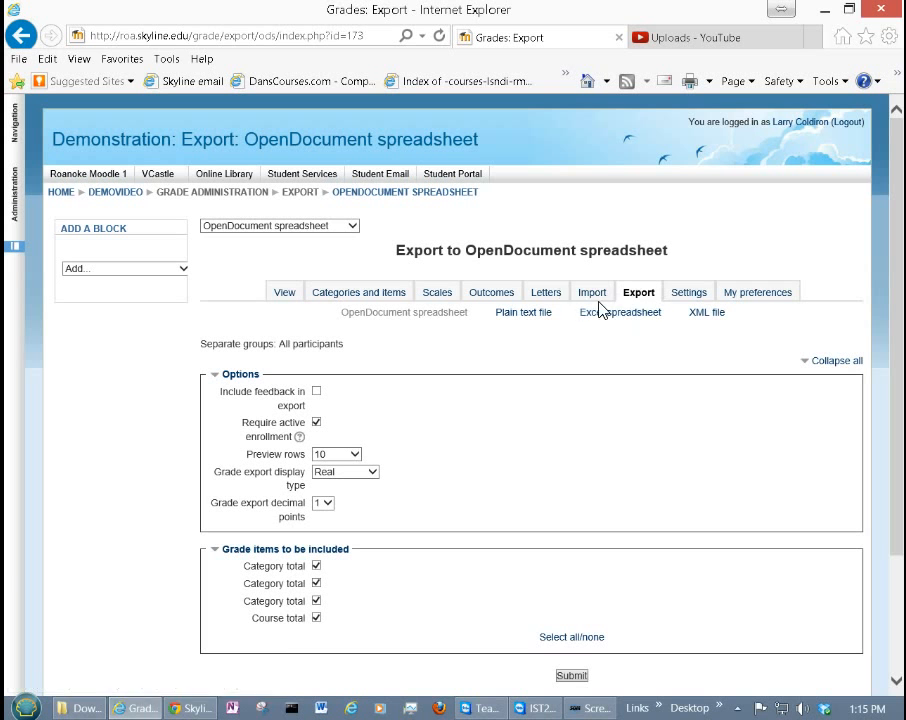
click(533, 318)
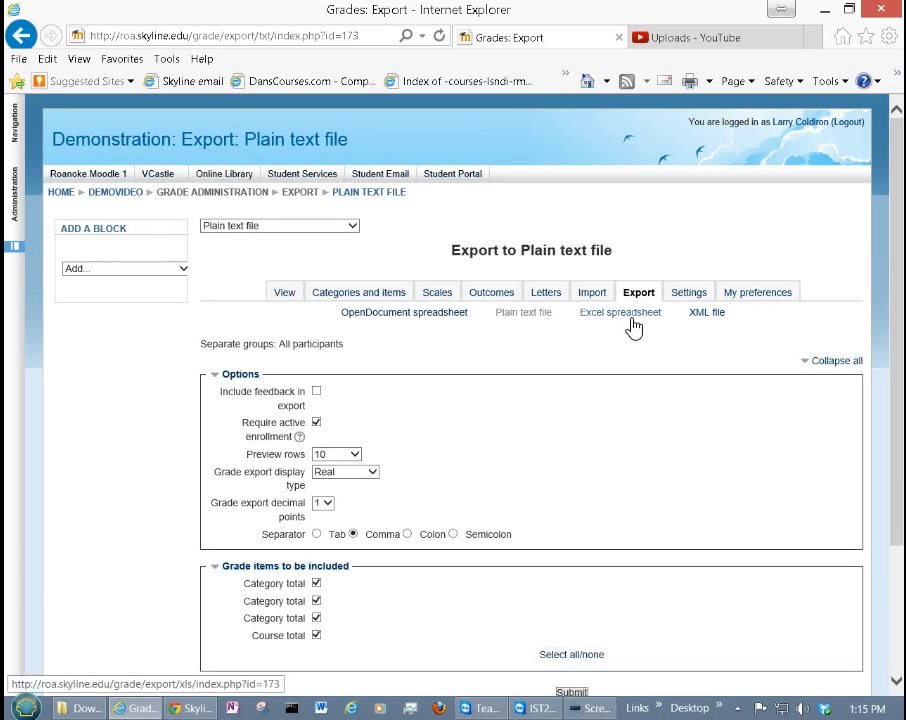
click(632, 314)
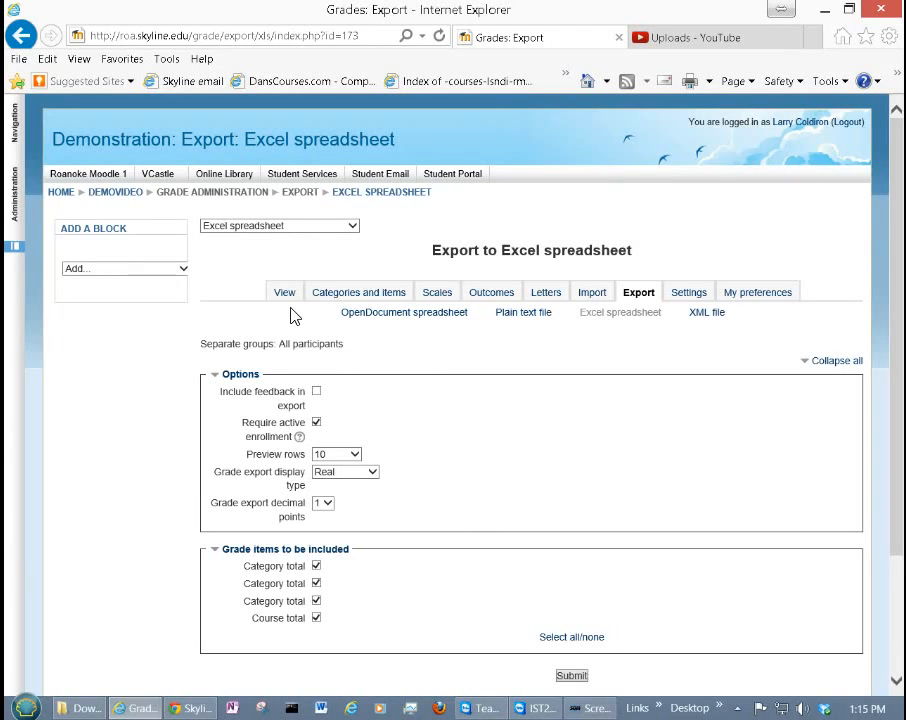
click(117, 195)
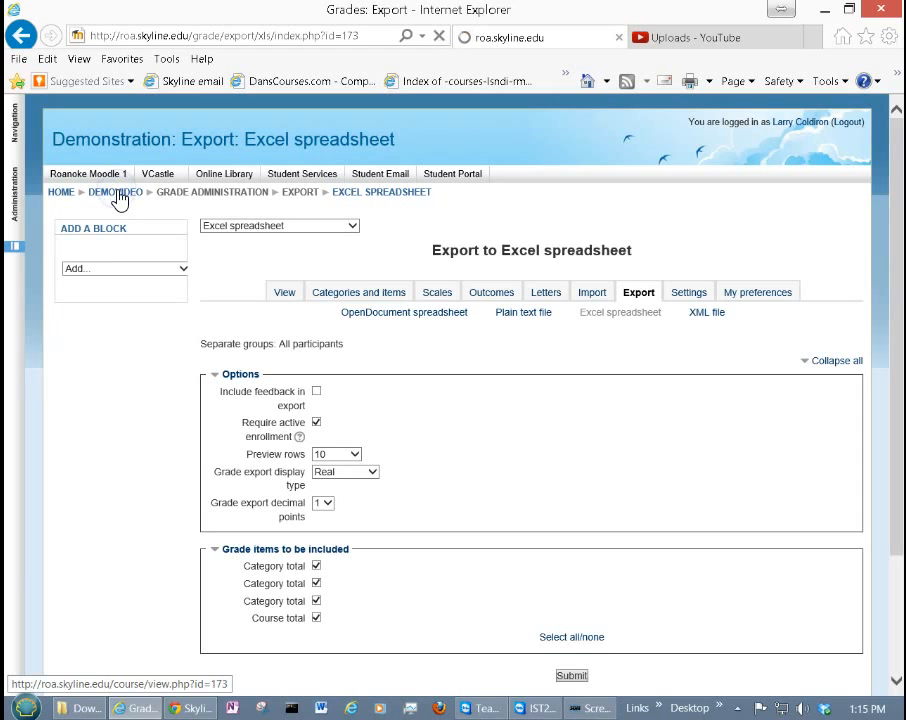